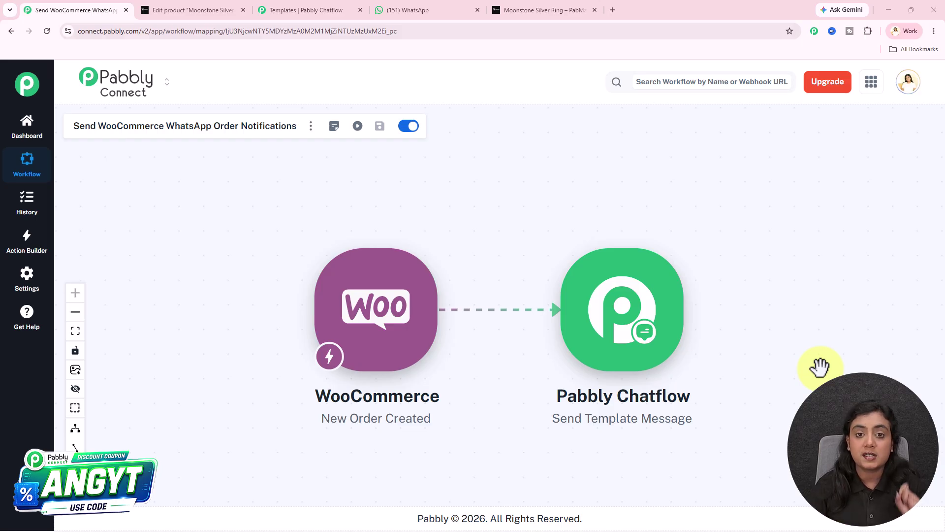
Step: After reviewing the workflow, switch to the PabMart 'Moonstone Silver Ring' product page
left_click(520, 2)
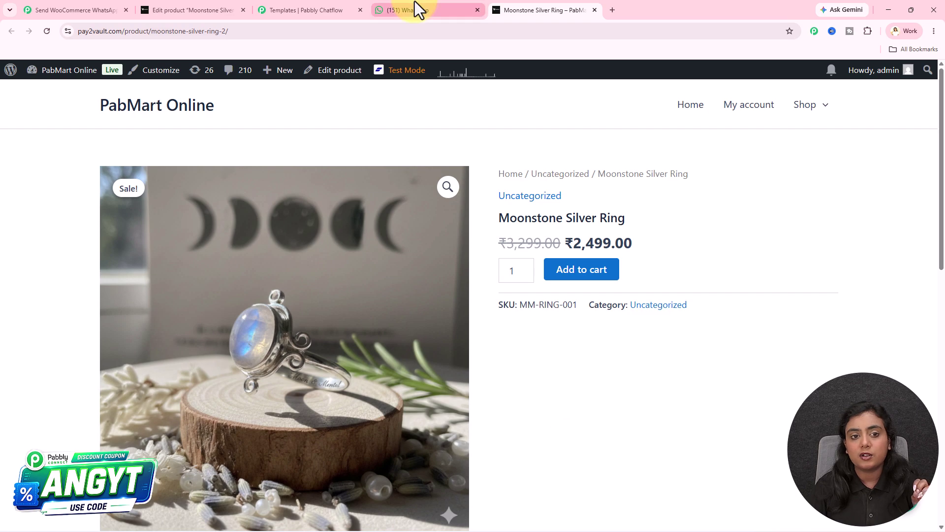
Step: Check the earlier WhatsApp confirmation, then add the Moonstone Silver Ring to the cart and reach checkout
left_click(416, 8)
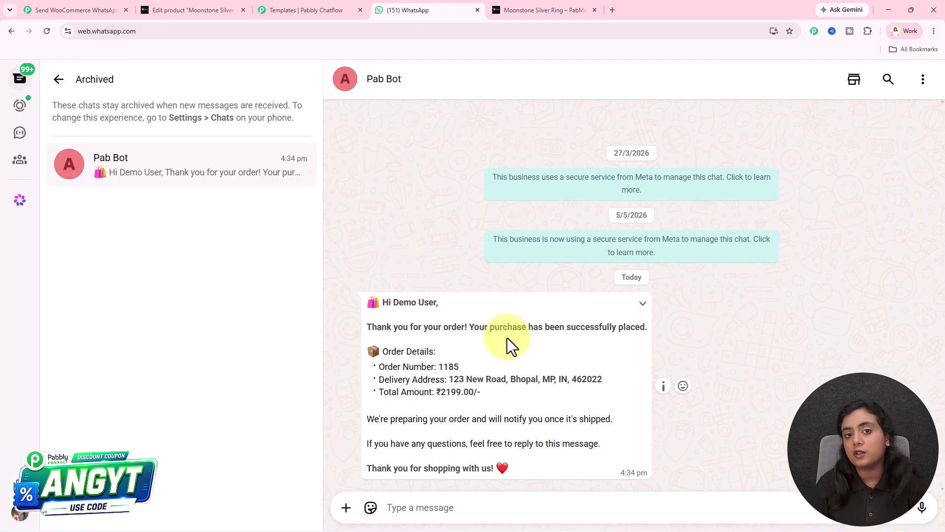
left_click(532, 10)
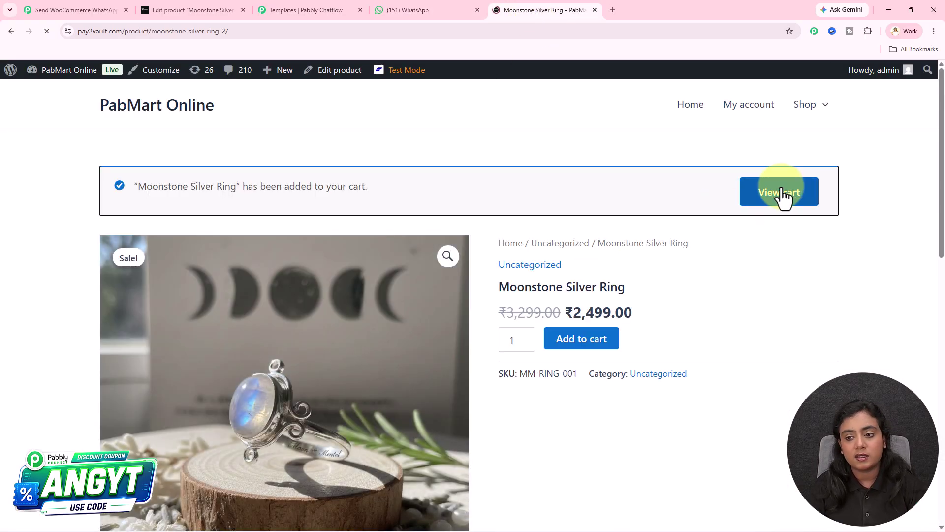
left_click(784, 196)
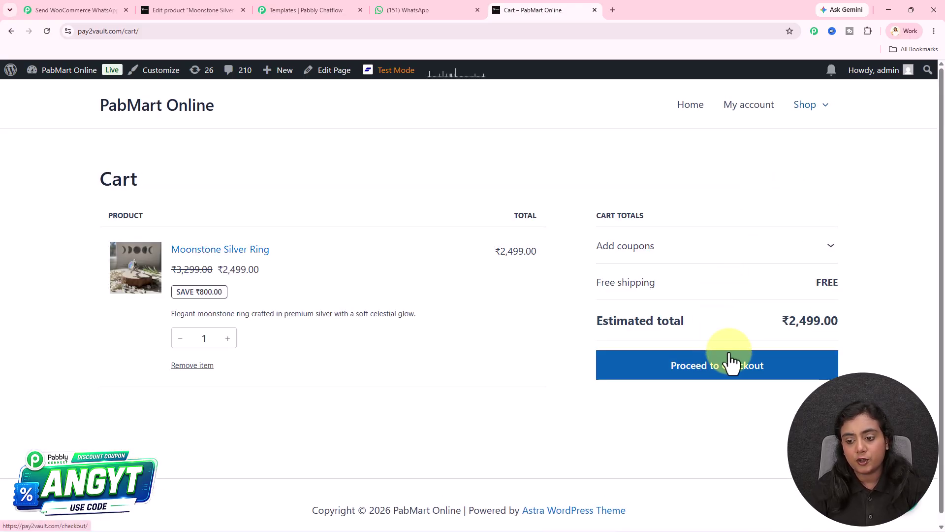
left_click(806, 376)
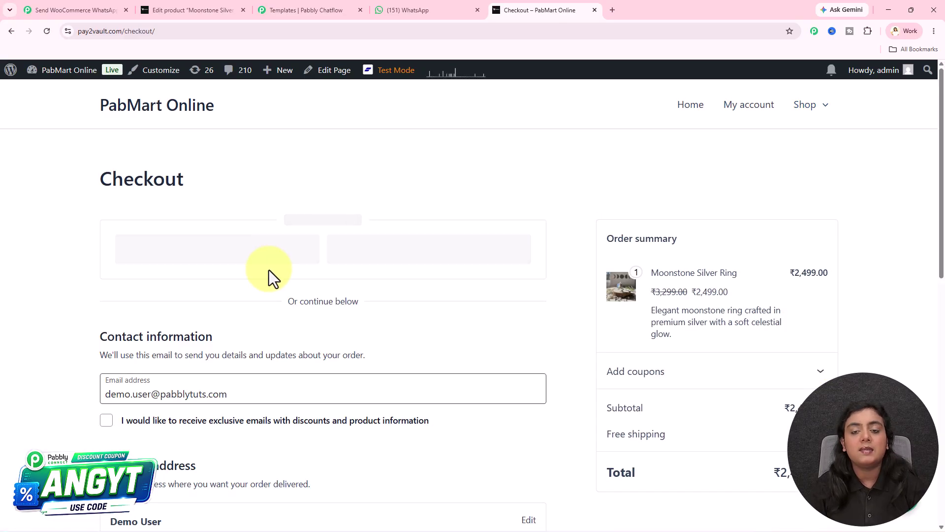
Step: Replace the name part of the checkout contact e-mail with 'test'
scroll(262, 304, "down", 1)
scroll(262, 305, "down", 3)
scroll(262, 302, "up", 2)
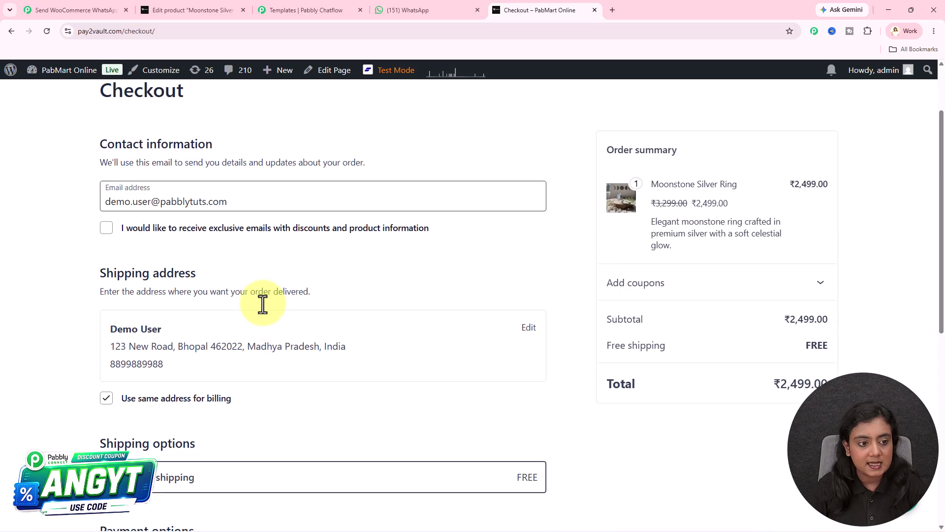
left_click_drag(149, 242, 73, 243)
type("test")
Step: Open the shipping address for editing and enter a new first and last name
scroll(77, 240, "down", 2)
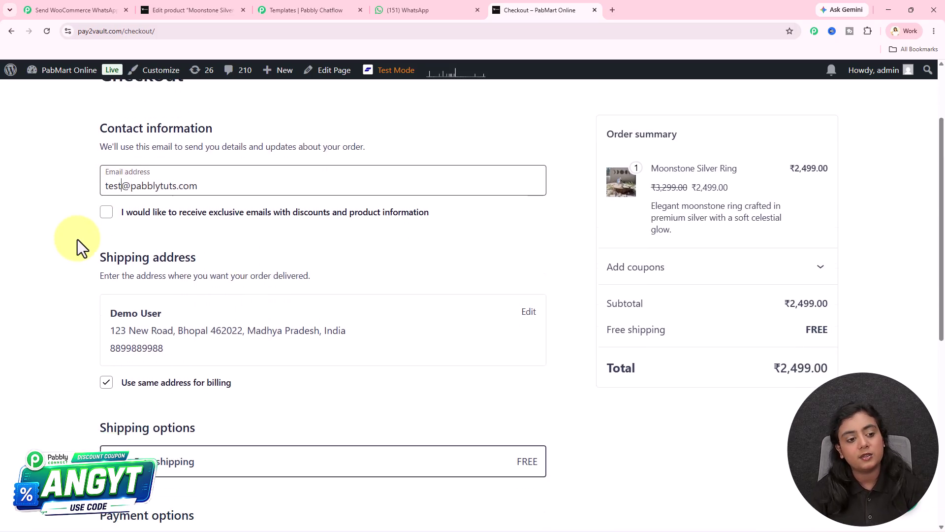
left_click(537, 266)
left_click_drag(169, 310, 106, 306)
key("BackSpace")
type("Test")
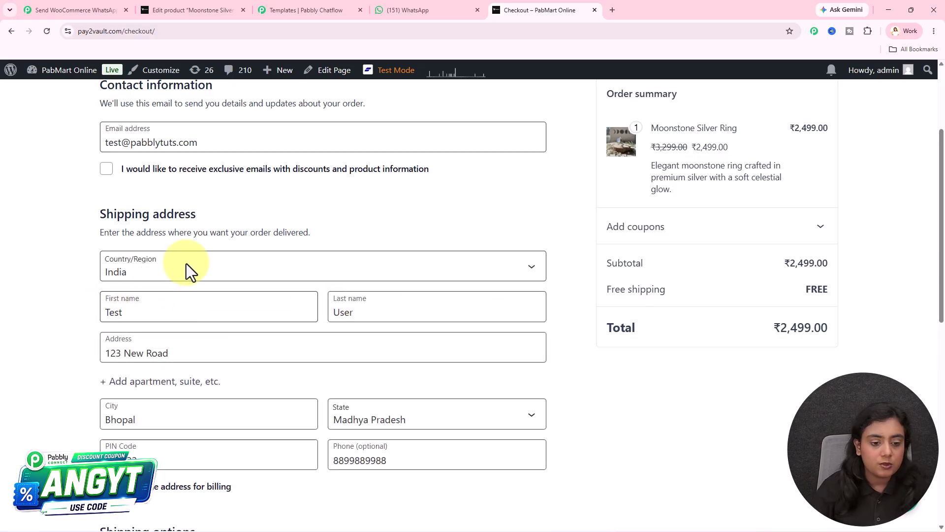
key("Tab")
type("account")
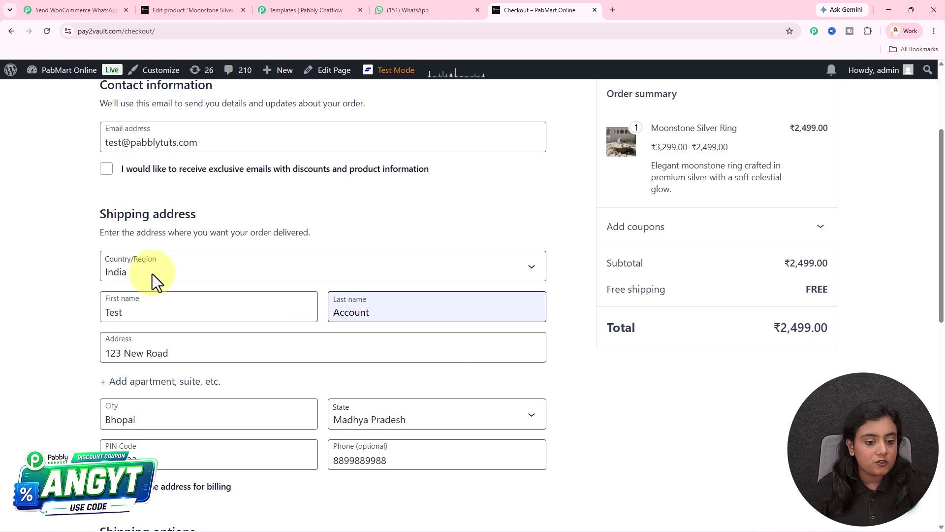
Step: Replace the street address and pick the suggested city name
scroll(152, 274, "down", 2)
left_click(158, 256)
left_click_drag(168, 256, 105, 258)
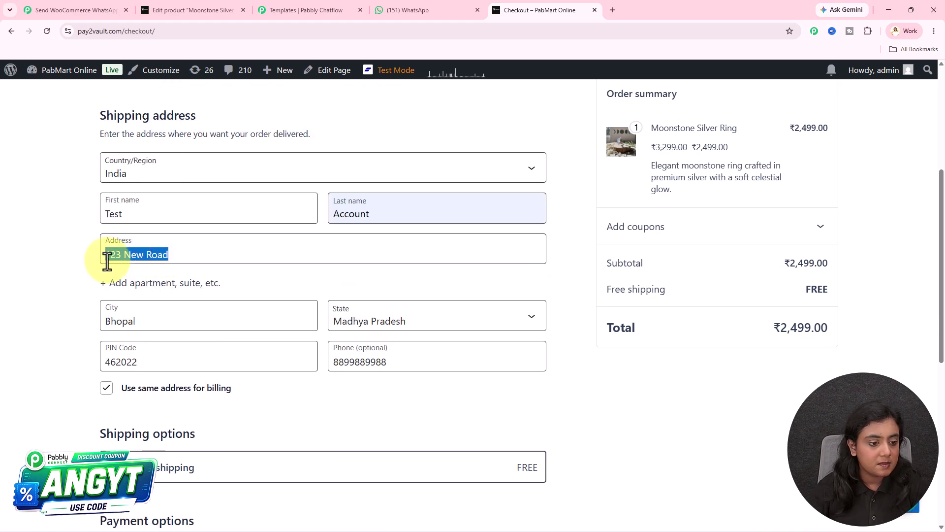
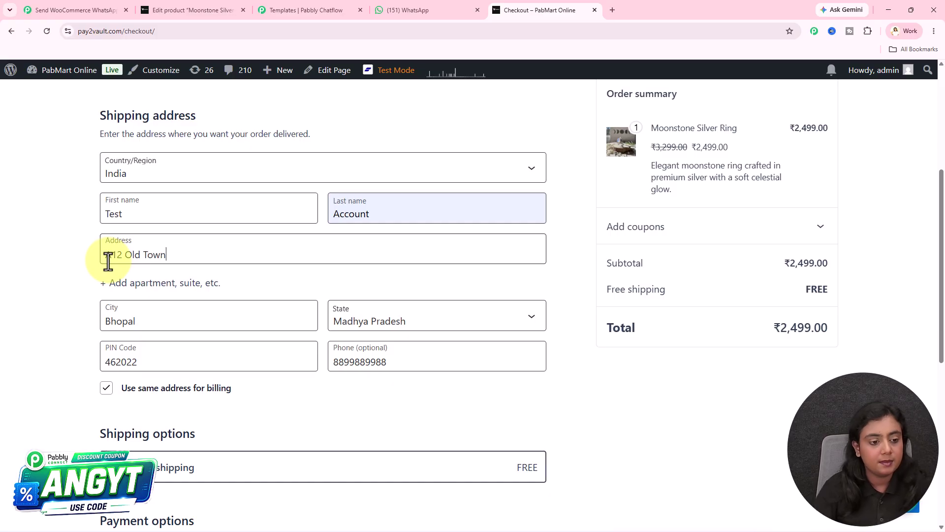
scroll(119, 268, "down", 2)
left_click_drag(158, 219, 84, 221)
type("In")
left_click(198, 248)
Step: Change the PIN code's last digits, enter the new phone number, and place the cash-on-delivery order
left_click(167, 268)
key("BackSpace")
key("BackSpace")
type("00")
key("Tab")
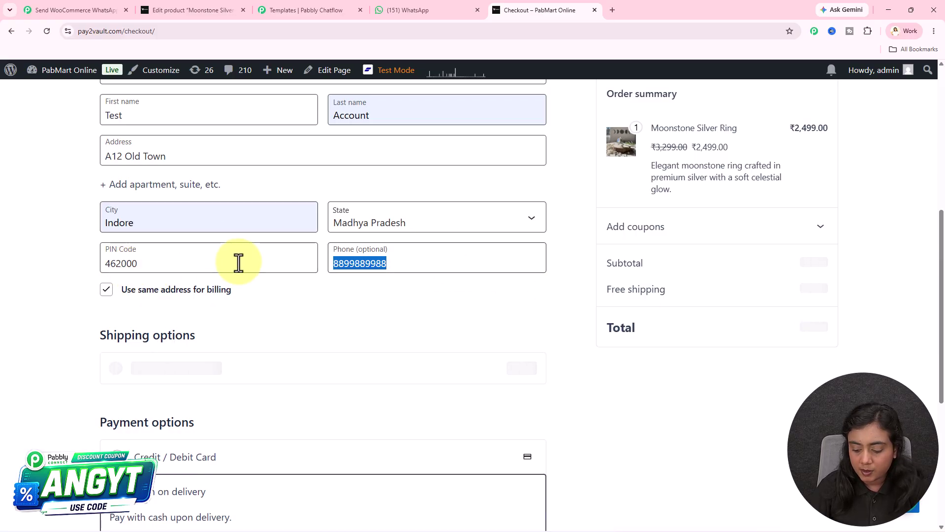
scroll(336, 318, "down", 2)
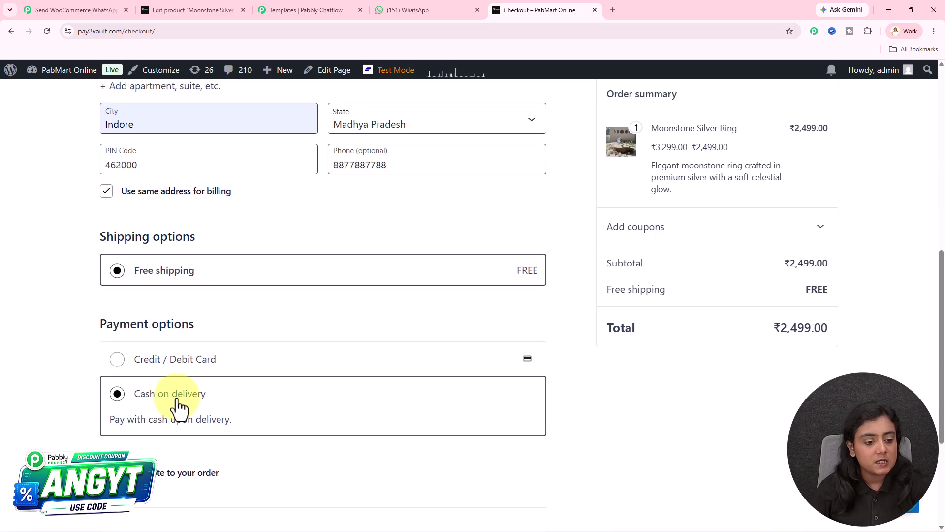
scroll(169, 403, "down", 4)
left_click(447, 410)
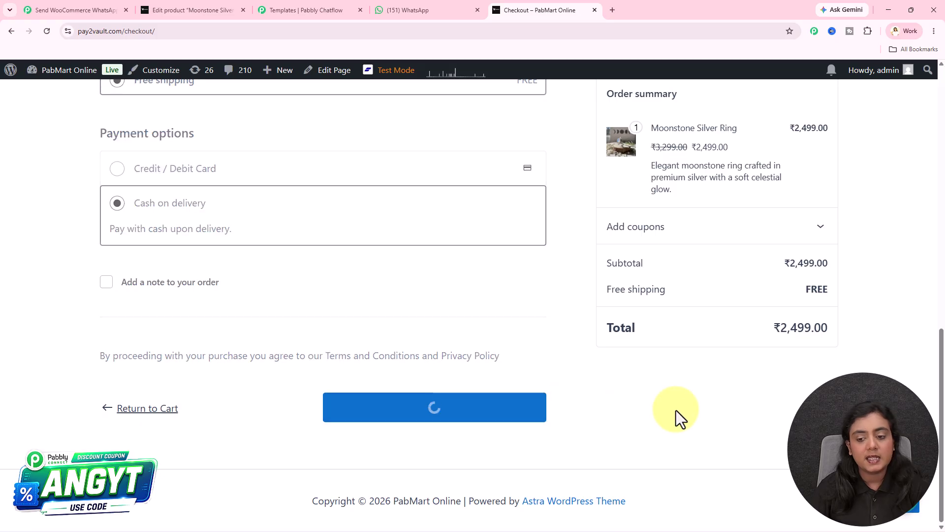
Step: Dismiss the save-address prompt, view the Order received page, then check WhatsApp for the confirmation
left_click(784, 54)
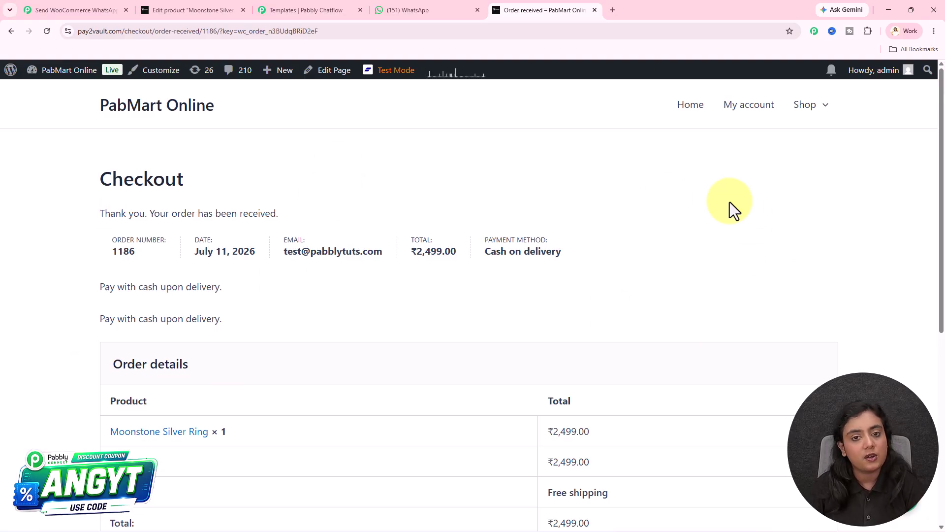
left_click(452, 9)
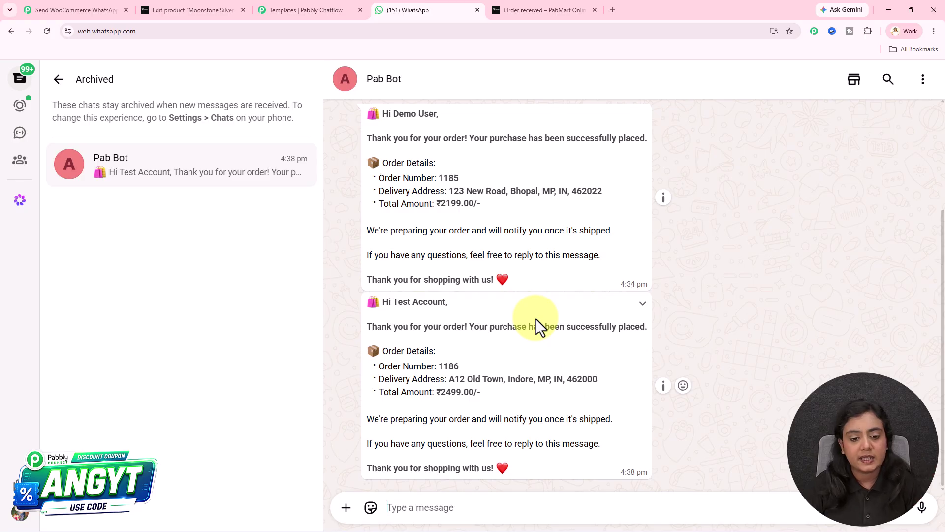
Step: Highlight the new message's greeting, order number, delivery address, ₹2499.00 total, shipping notice and thank-you line
left_click_drag(382, 302, 429, 310)
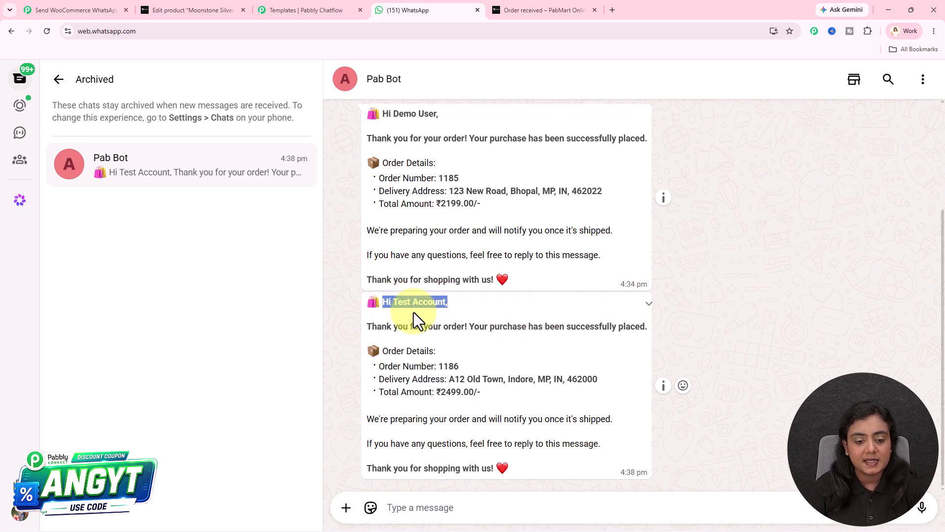
left_click_drag(372, 327, 630, 331)
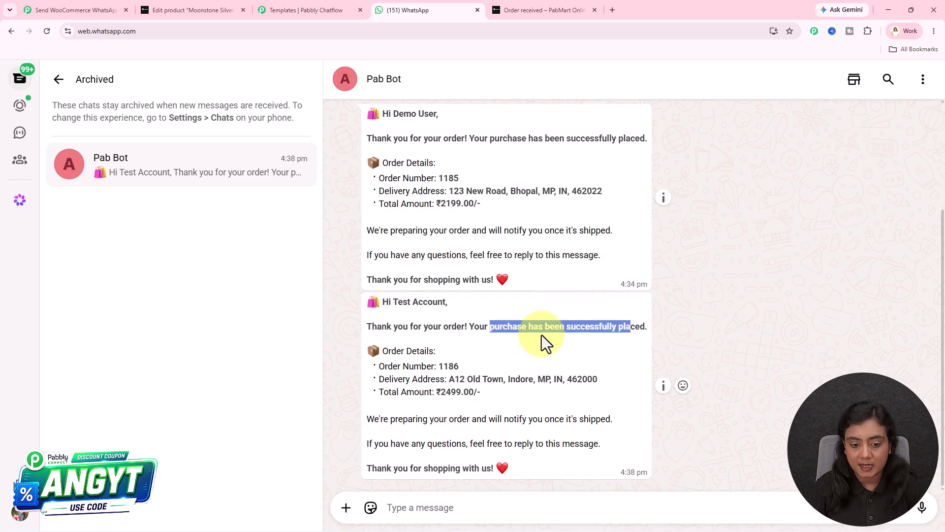
left_click(437, 364)
double_click(451, 367)
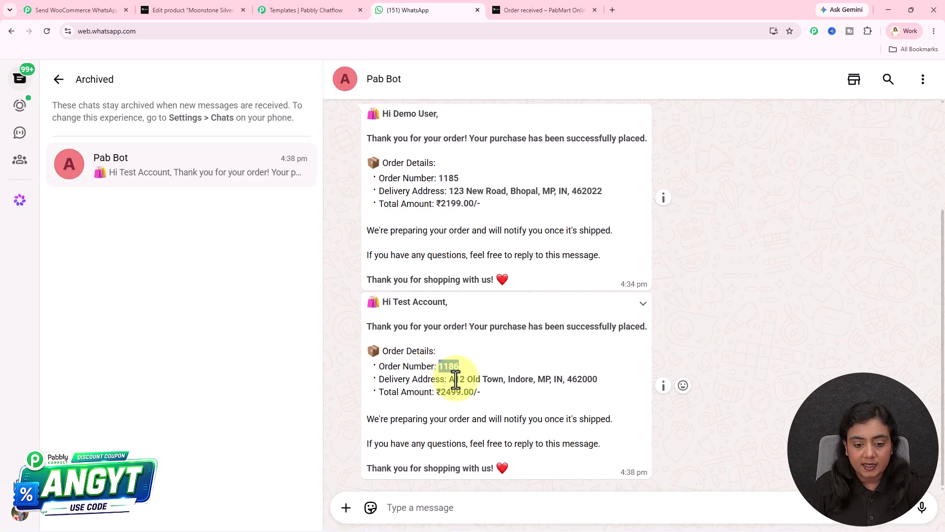
left_click_drag(450, 379, 598, 384)
left_click_drag(438, 393, 460, 392)
double_click(453, 397)
left_click_drag(379, 419, 602, 424)
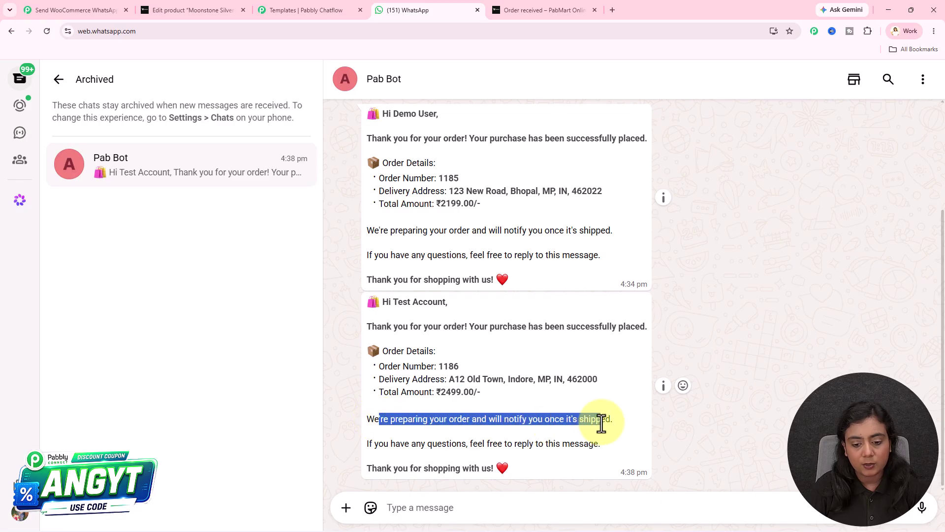
left_click(602, 423)
left_click_drag(369, 468, 573, 464)
left_click(574, 464)
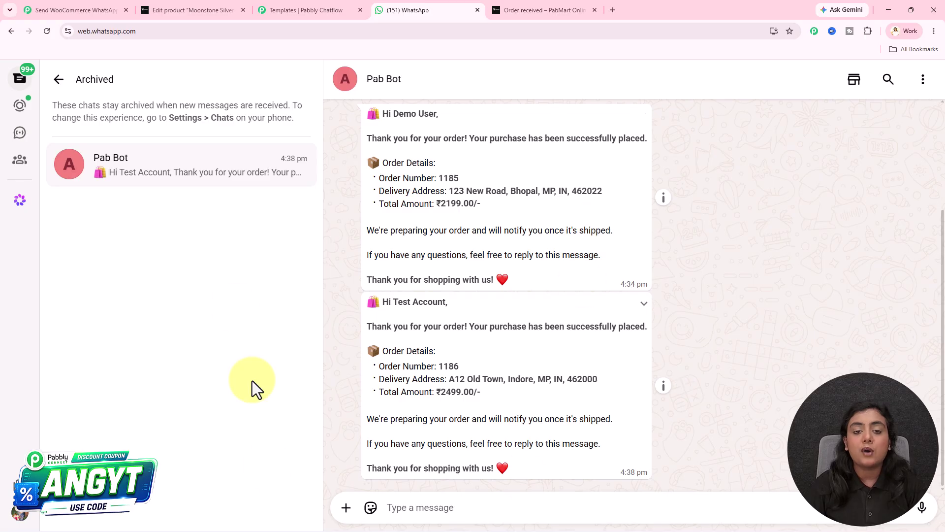
Step: Glance at the ₹2,499.00 order-received page again, then return to the Pabbly Connect workflow
left_click(48, 9)
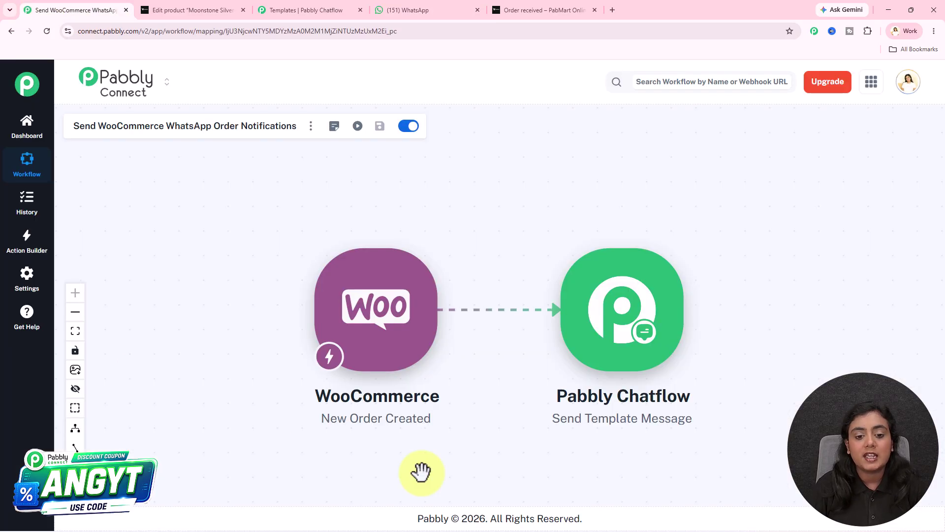
left_click(489, 9)
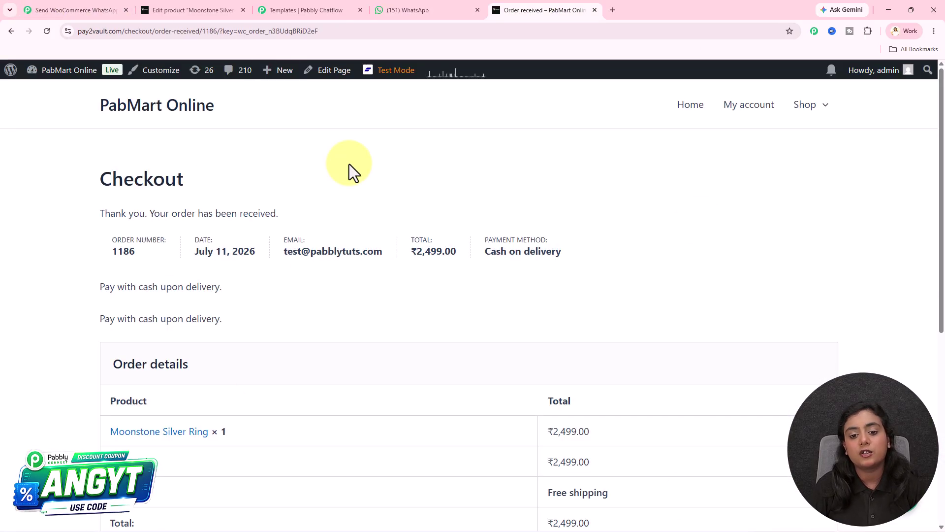
left_click(98, 10)
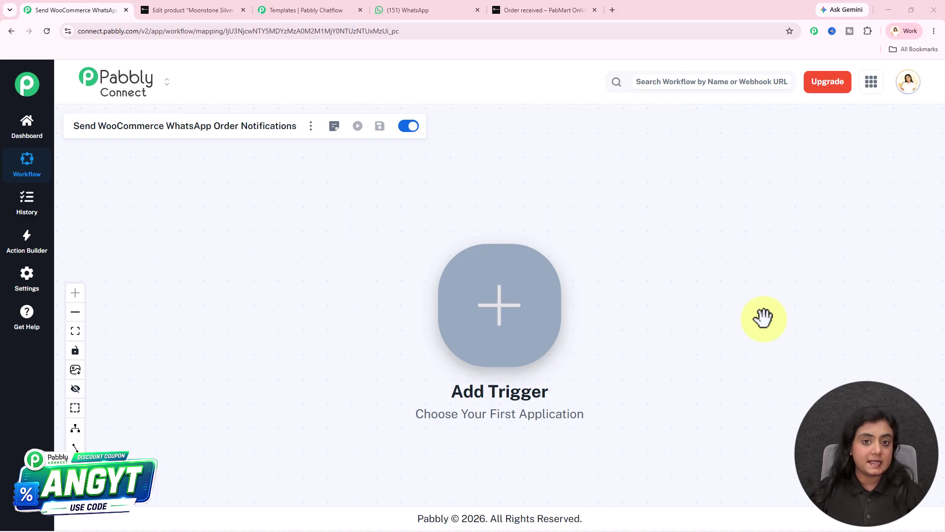
Step: Open the Pabbly Connect website in a new tab, move it first, and close the lifetime-deal popup
left_click(613, 6)
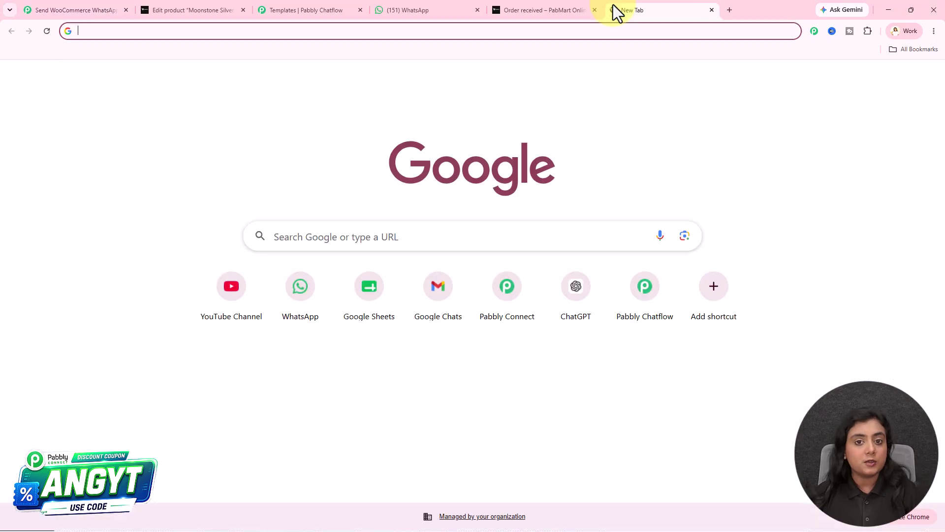
left_click(507, 327)
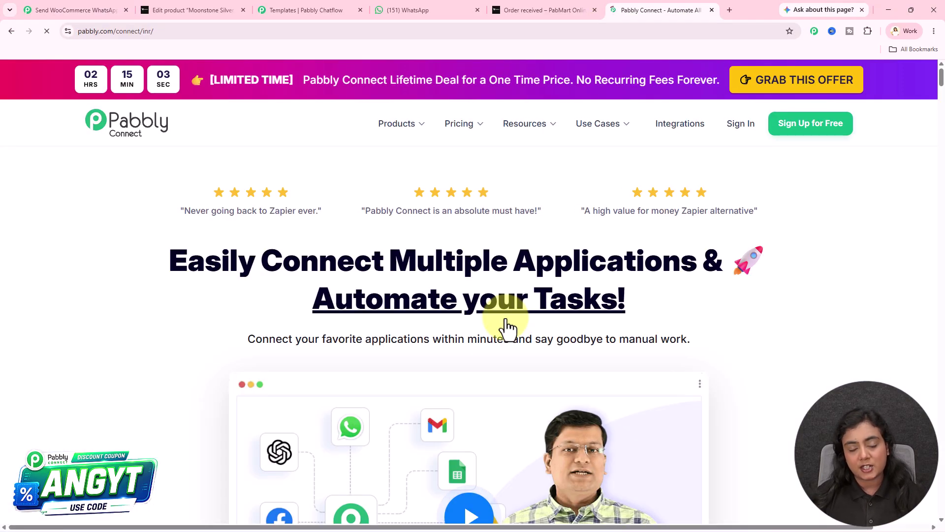
left_click_drag(637, 11, 485, 10)
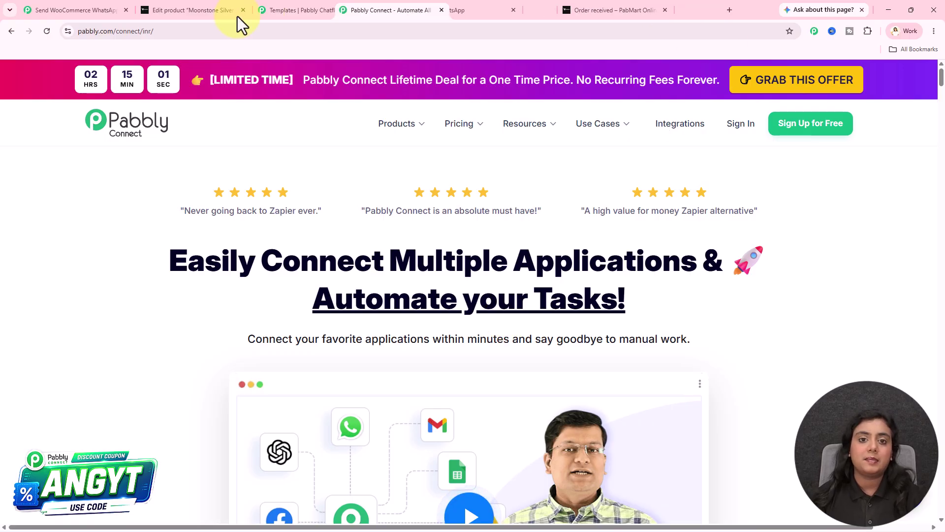
left_click_drag(261, 15, 73, 17)
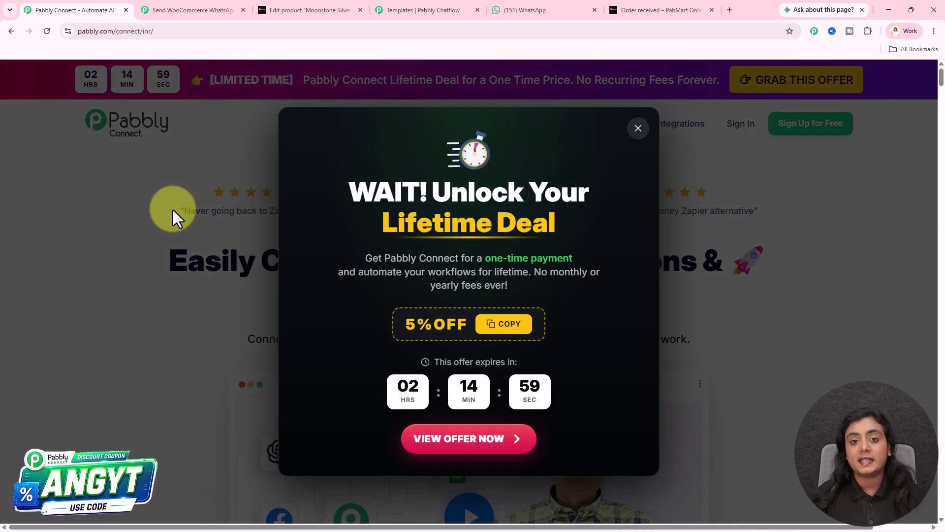
left_click(838, 259)
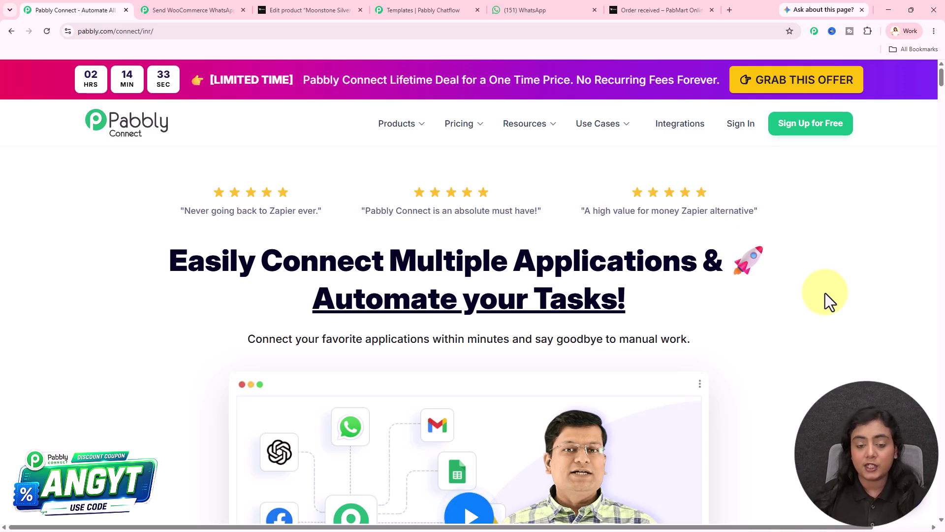
Step: Open the One-Time Plans pricing page, review the $349, $799 and $1298 plans, then close it
mouse_move(459, 124)
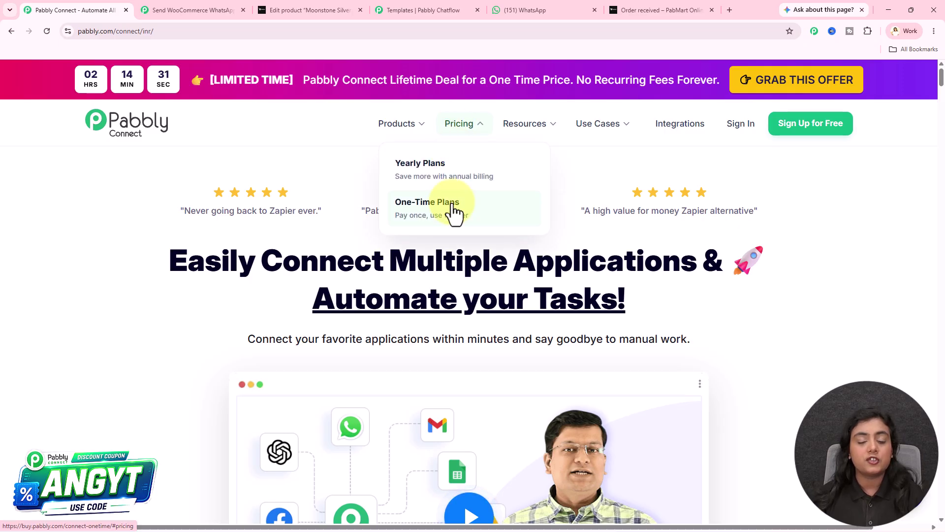
left_click(451, 211)
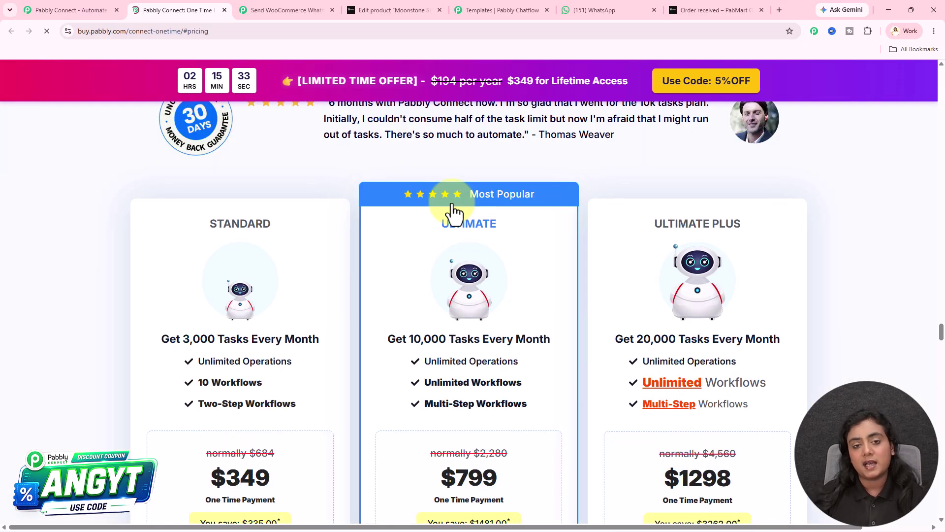
scroll(453, 201, "down", 5)
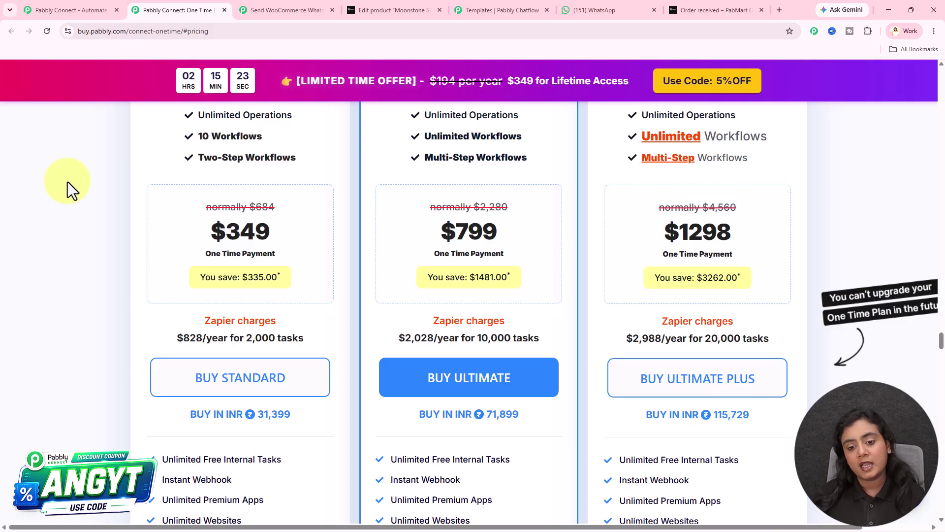
scroll(67, 182, "down", 1)
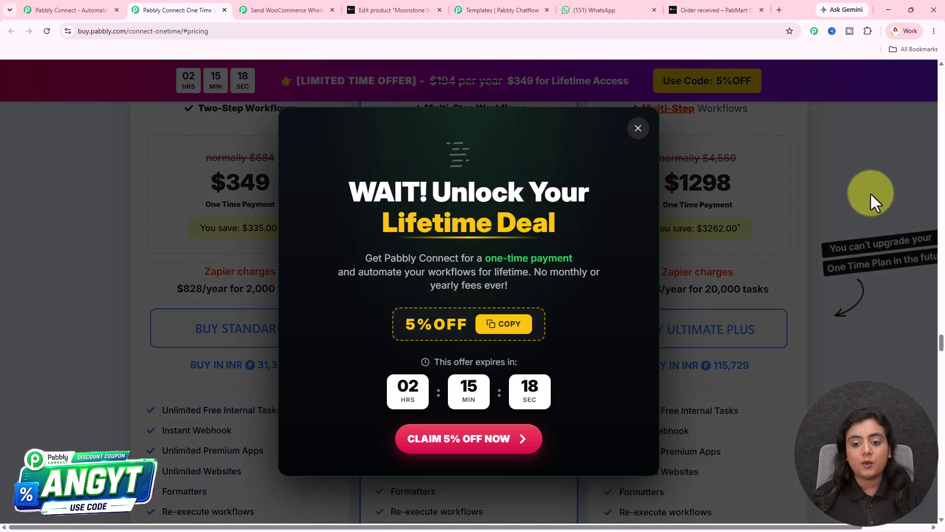
left_click(870, 193)
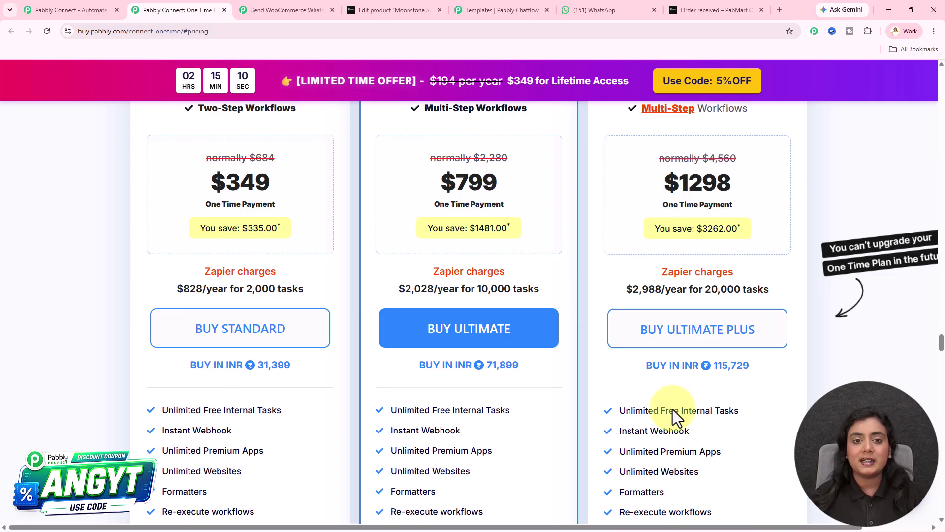
left_click(224, 10)
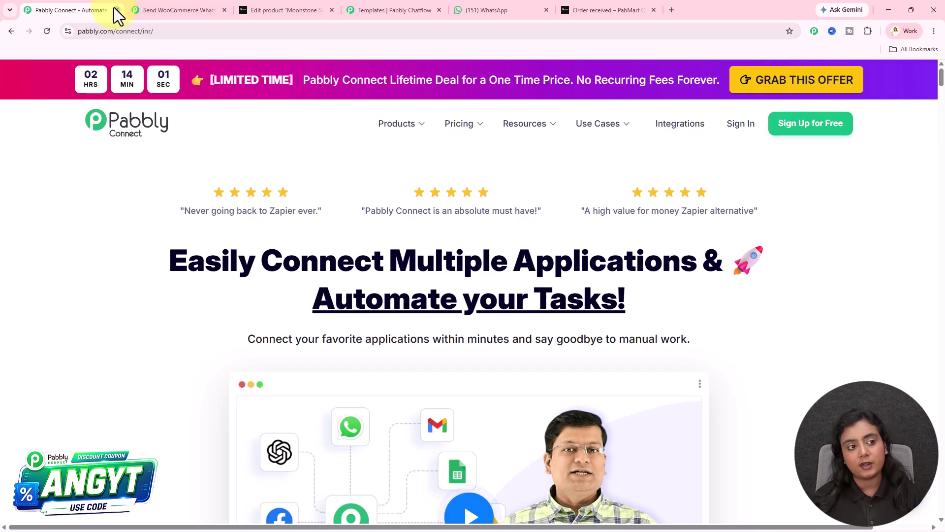
Step: Close the homepage and set the workflow trigger to WooCommerce's New Order Created event
left_click(116, 10)
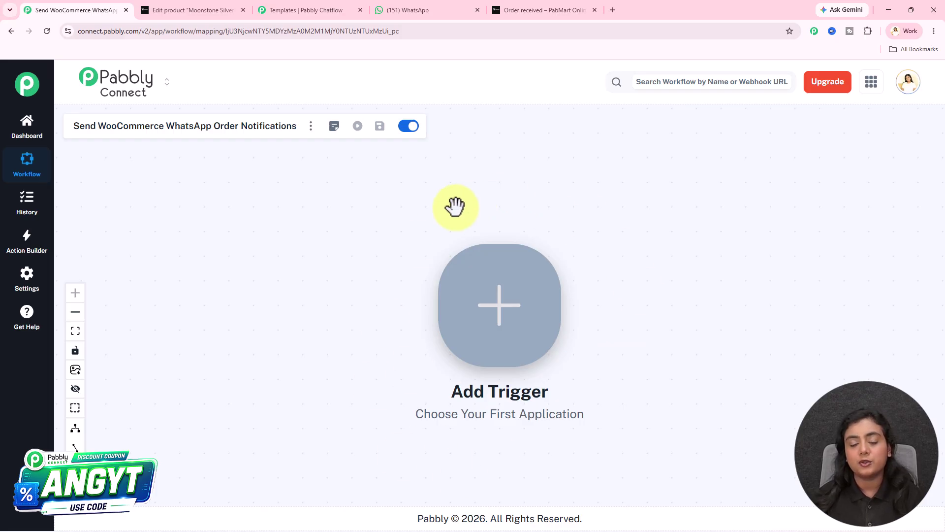
left_click(508, 324)
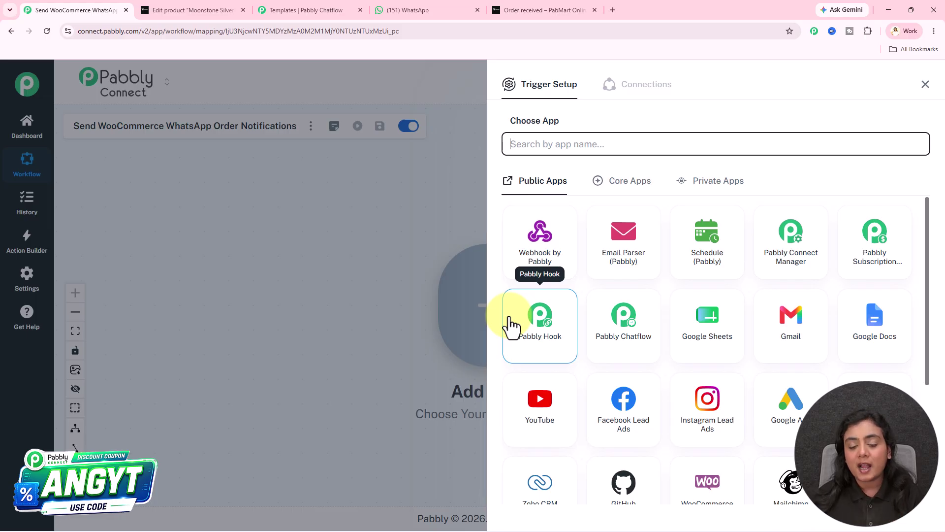
left_click(708, 485)
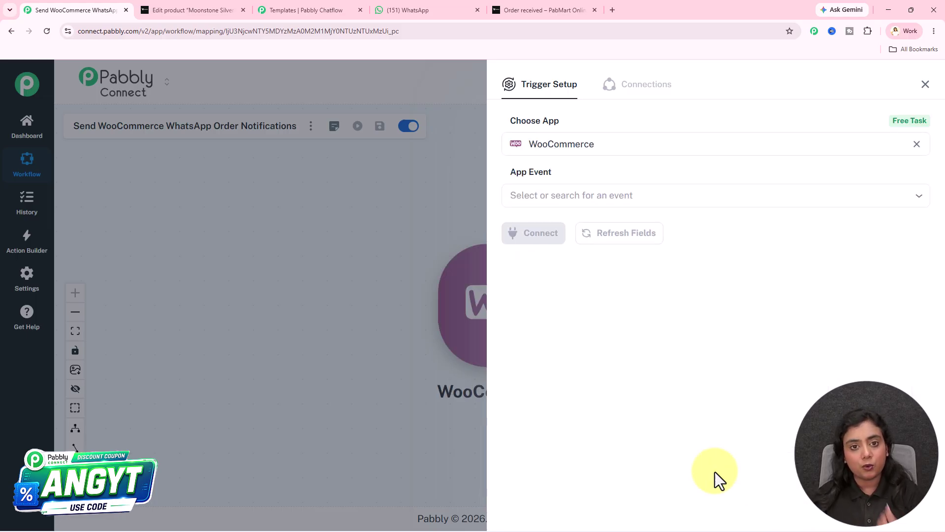
left_click(606, 195)
left_click(596, 219)
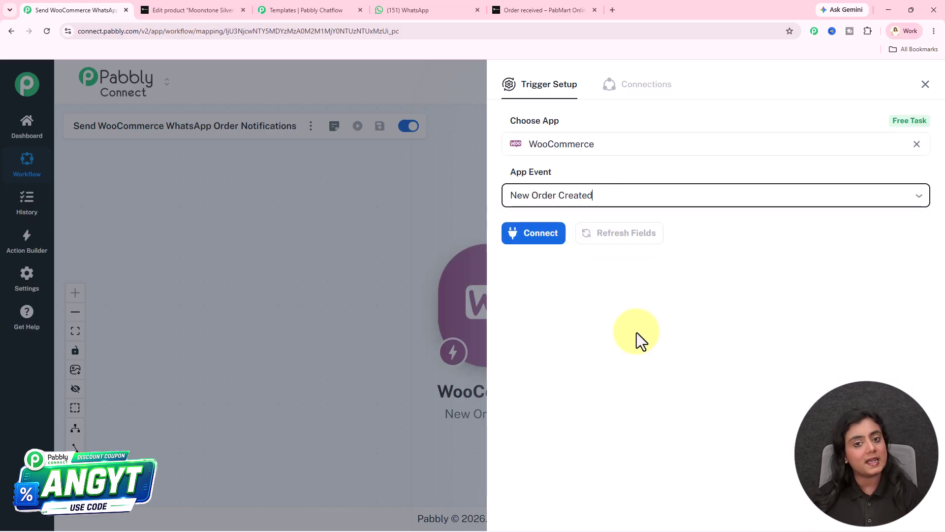
left_click(199, 10)
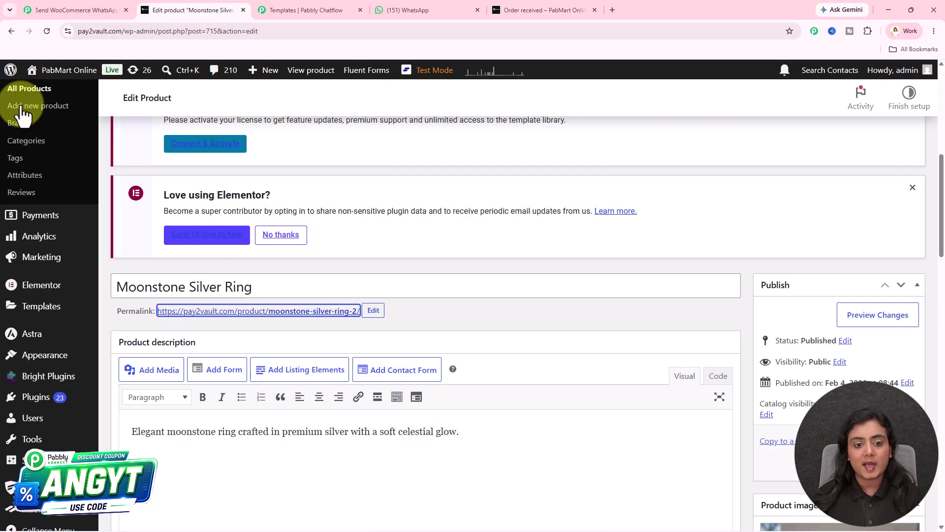
left_click(74, 10)
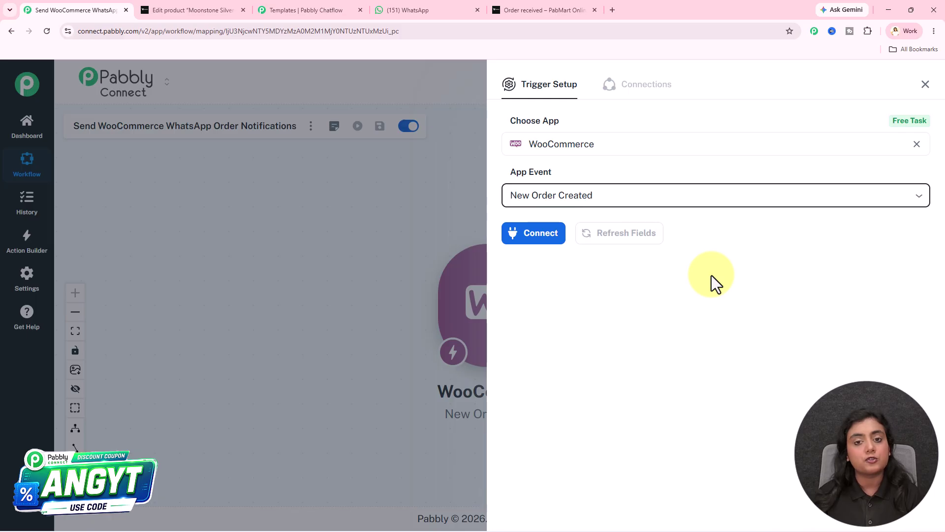
Step: Connect the WooCommerce trigger, copy its webhook URL, and switch to the WordPress admin
left_click(533, 237)
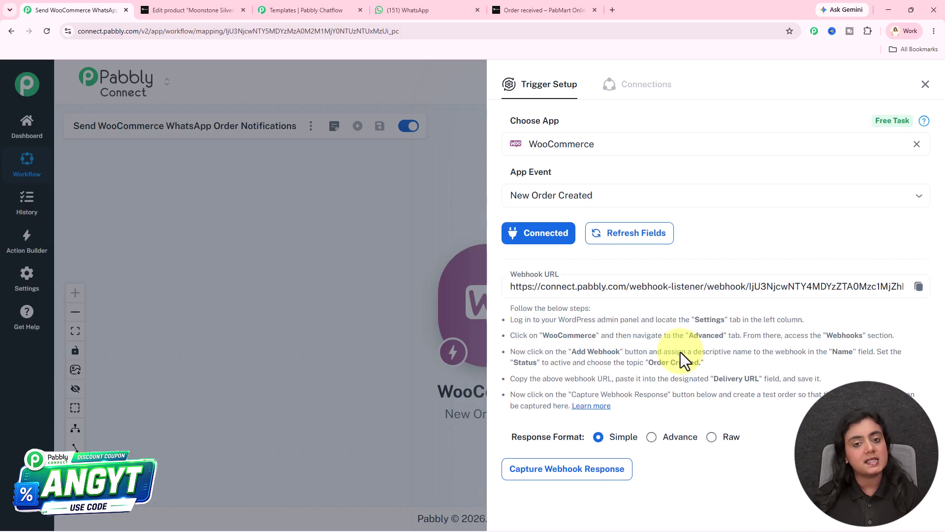
left_click(918, 287)
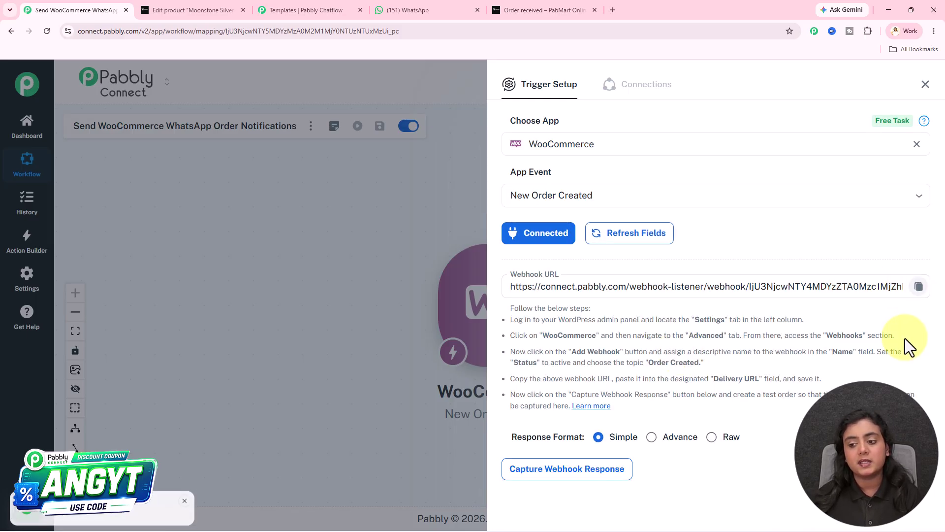
left_click(219, 10)
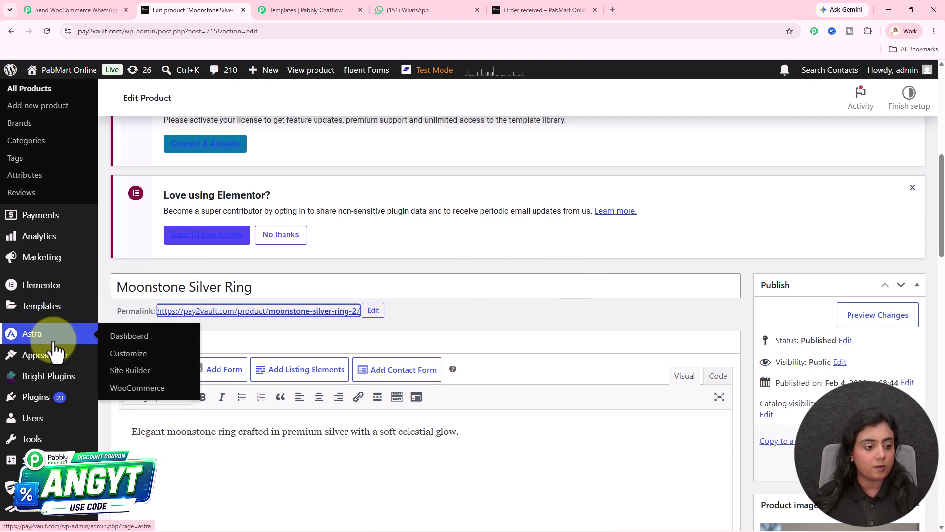
Step: Go to WooCommerce Settings > Advanced > Webhooks and start adding a new webhook
scroll(56, 345, "up", 2)
mouse_move(49, 142)
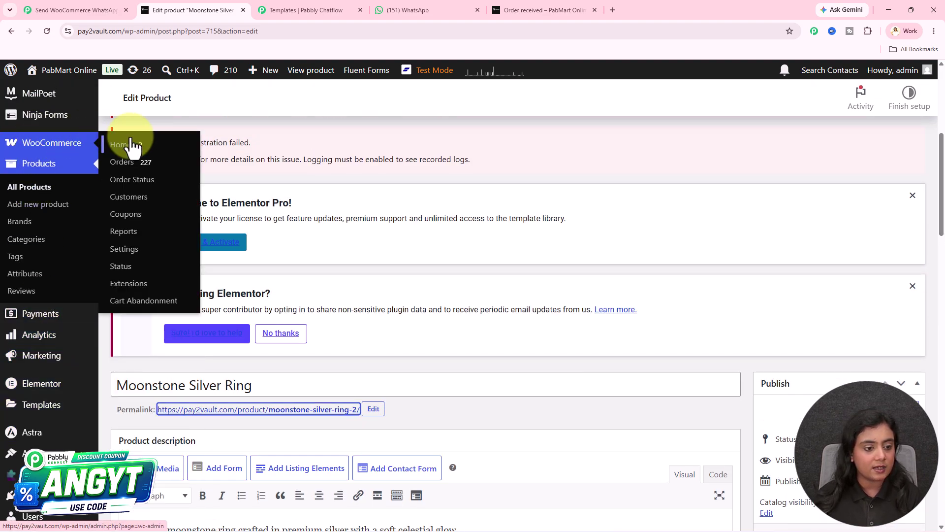
left_click(137, 254)
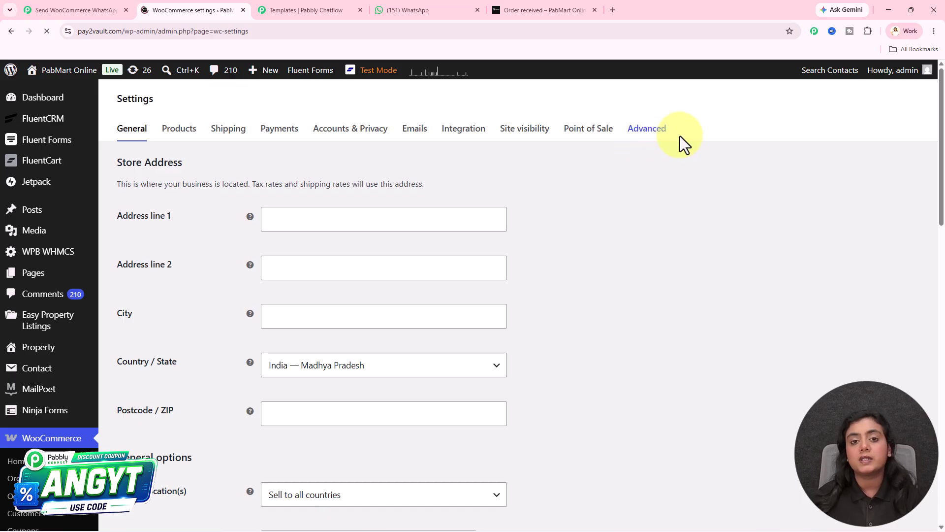
left_click(645, 130)
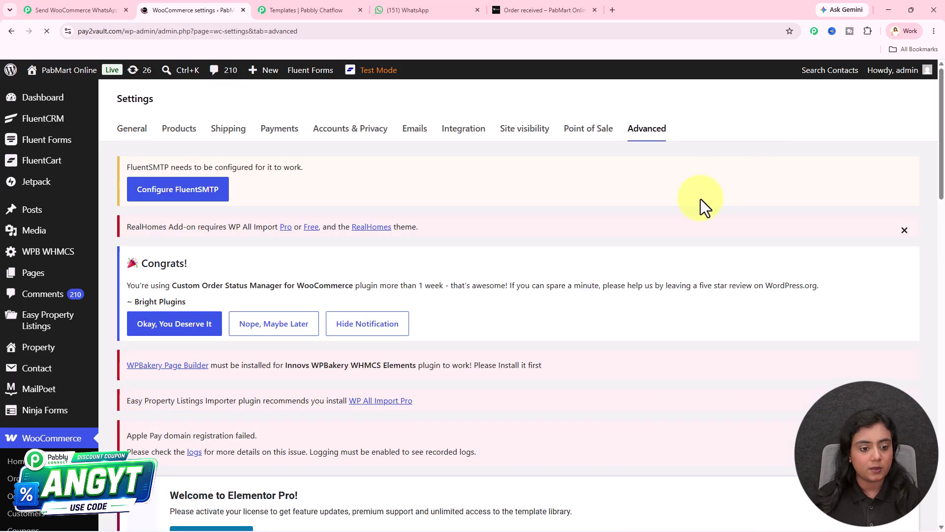
scroll(676, 239, "down", 6)
left_click(217, 371)
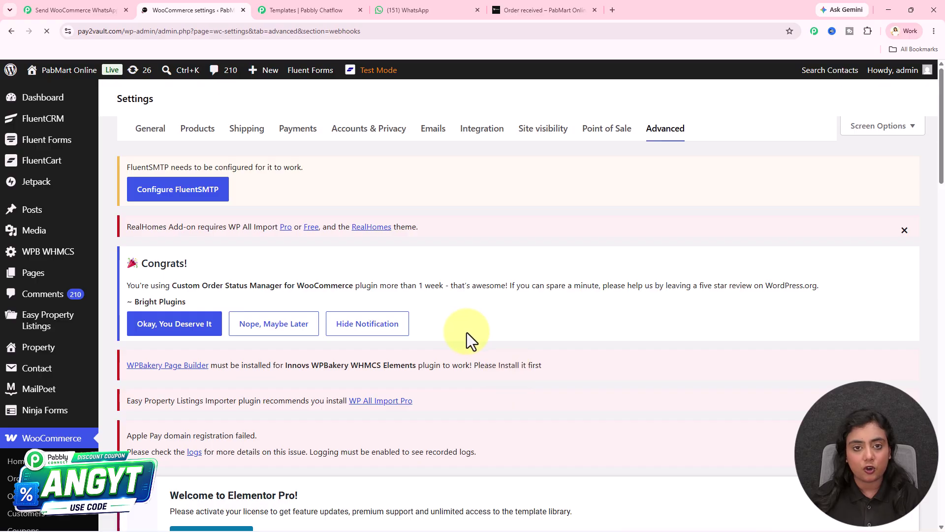
scroll(649, 336, "down", 7)
left_click(217, 363)
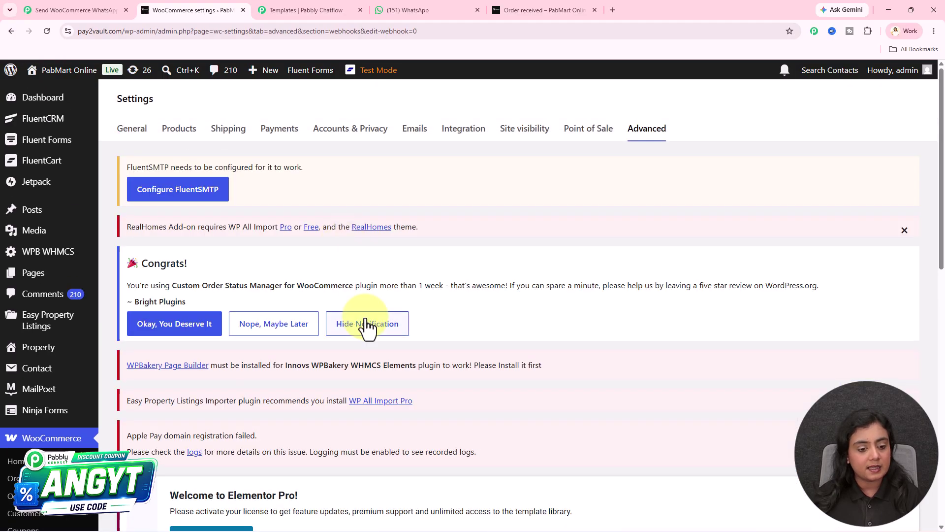
scroll(365, 323, "down", 8)
Step: Configure webhook 'New Order Placed': status Active, topic Order created, delivery URL the Pabbly webhook URL
left_click(348, 351)
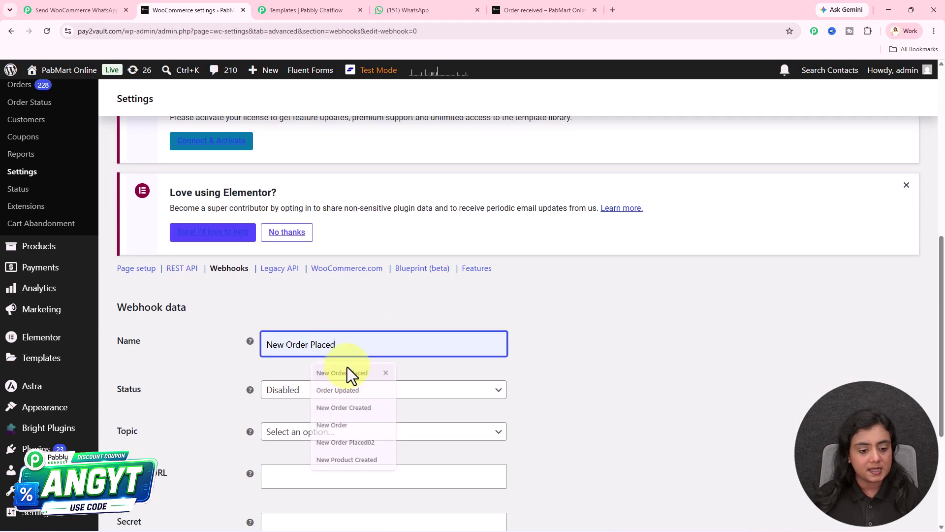
left_click(346, 373)
scroll(335, 344, "down", 3)
left_click(438, 244)
left_click(383, 266)
left_click(404, 284)
type("or")
left_click(392, 353)
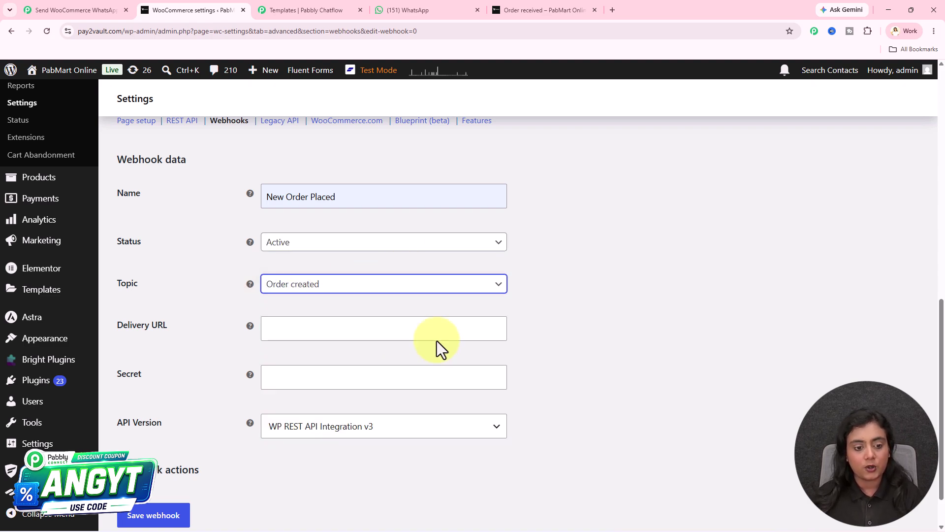
left_click(413, 329)
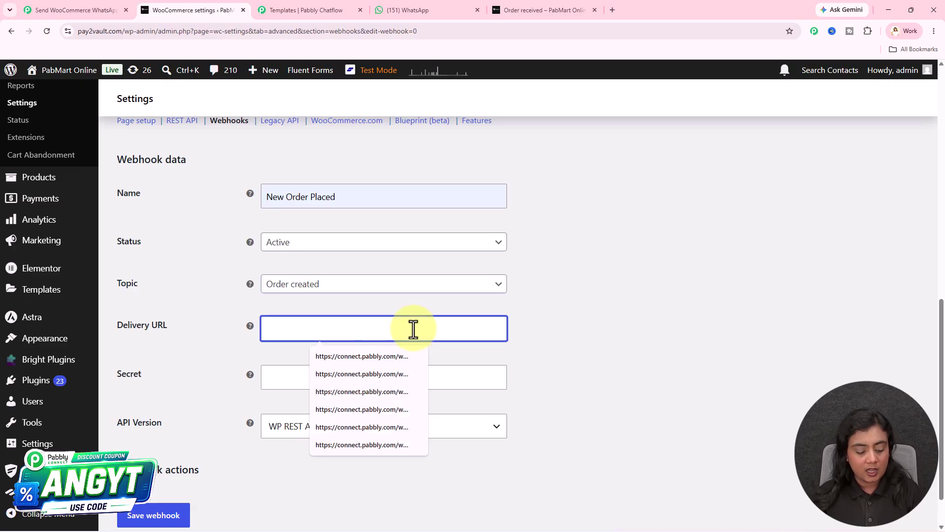
key("ctrl+v")
left_click(594, 344)
Step: Save the webhook and return to the Pabbly Connect workflow
scroll(596, 344, "down", 1)
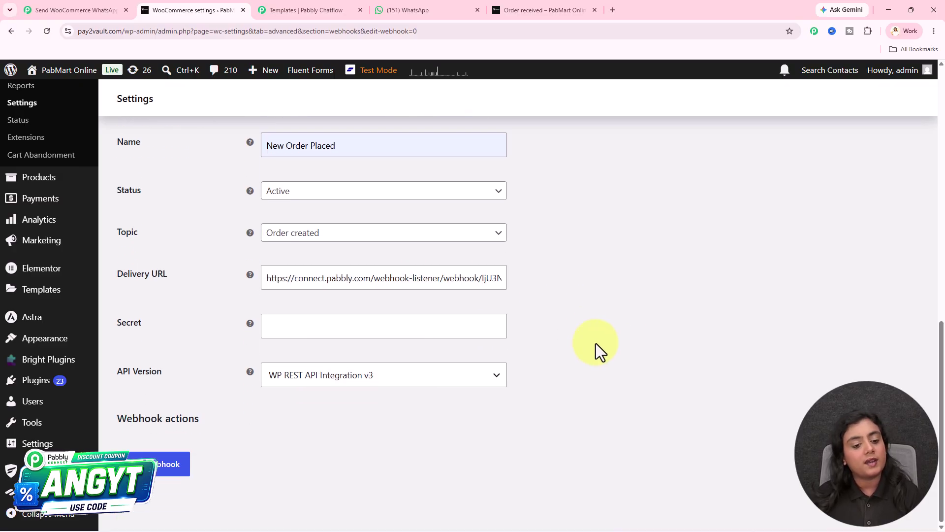
left_click(170, 464)
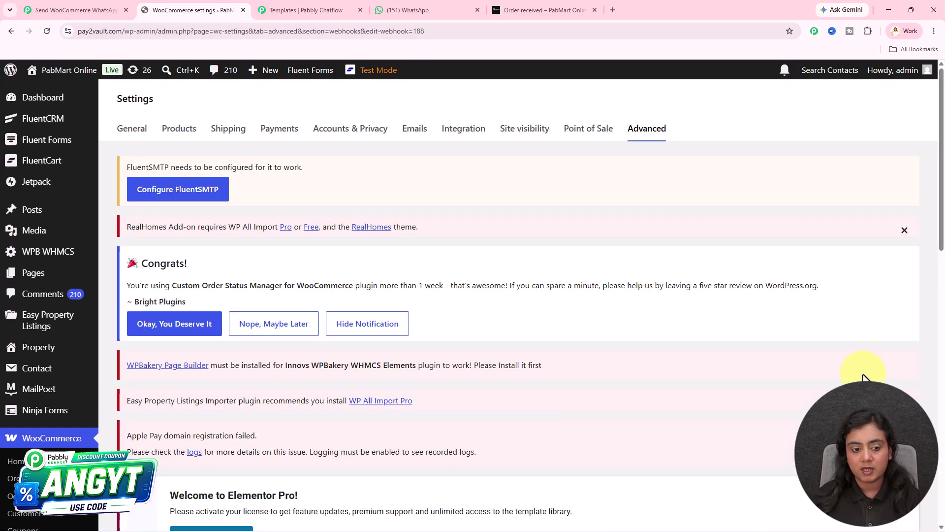
scroll(658, 403, "down", 8)
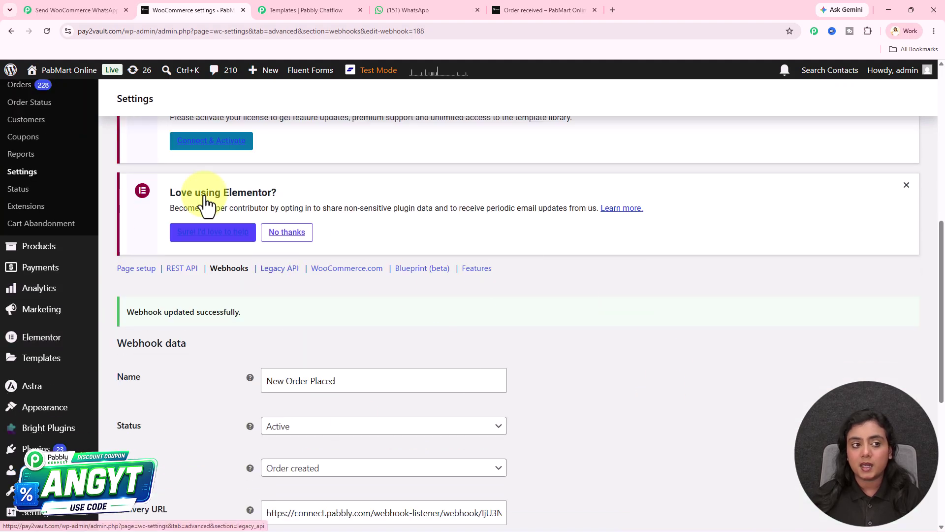
left_click(58, 8)
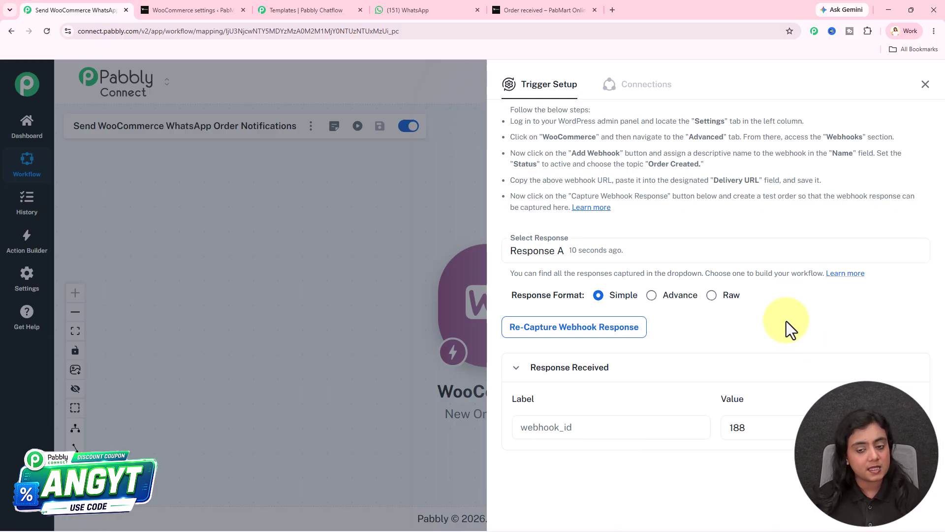
Step: Re-capture the trigger's webhook response with confirmation, then go back to the WooCommerce settings tab
left_click(527, 337)
left_click(529, 335)
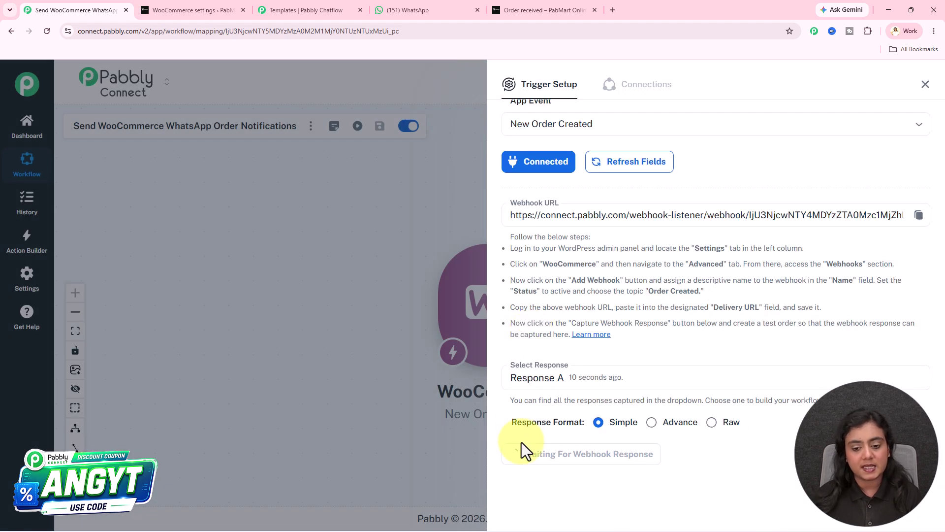
scroll(576, 305, "up", 2)
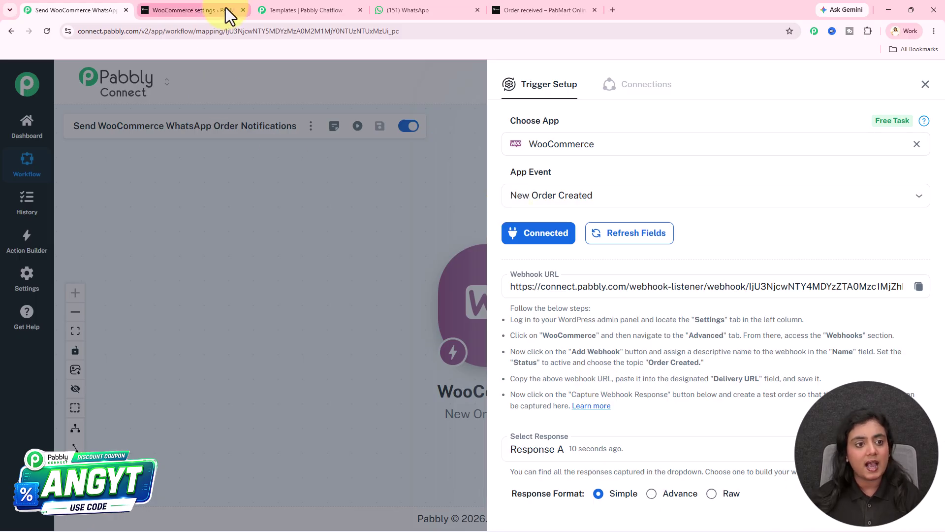
left_click(227, 11)
Step: From All Products, open the Starfall Charm Bracelet product for editing
left_click(39, 246)
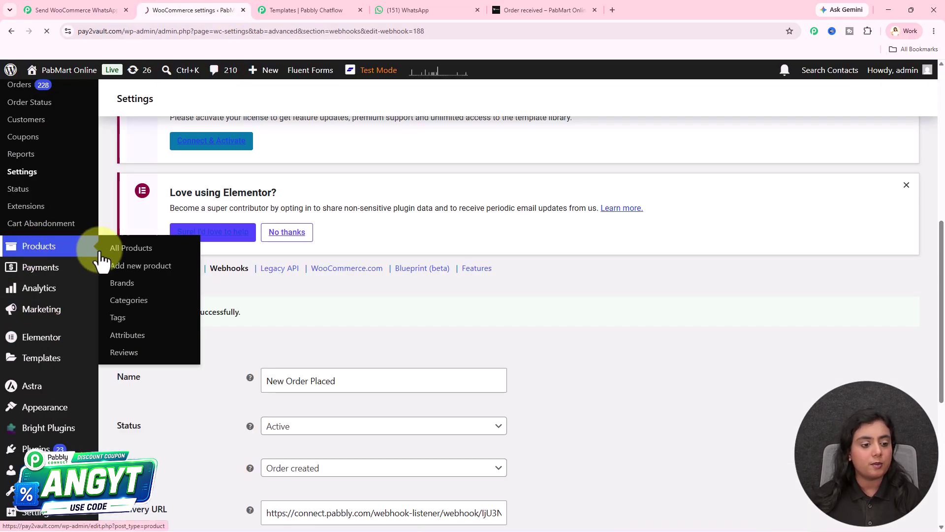
left_click(595, 10)
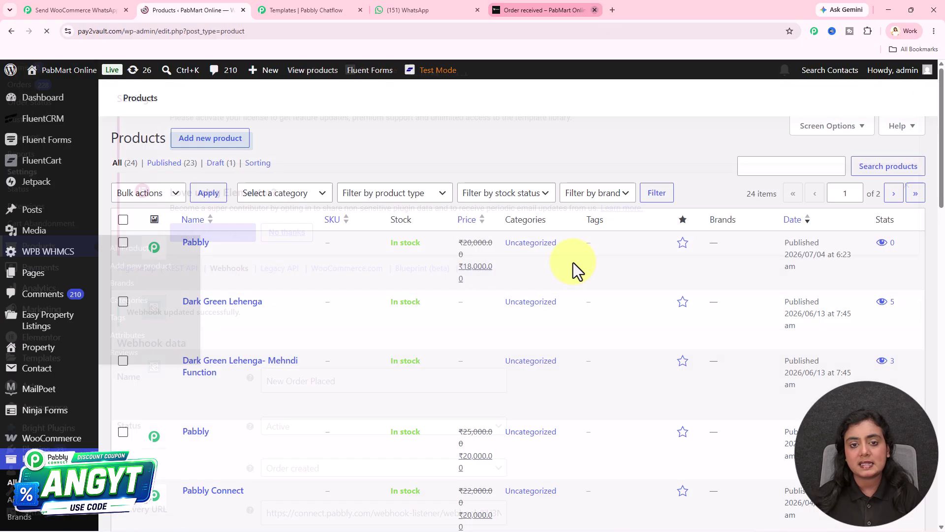
scroll(573, 339, "down", 12)
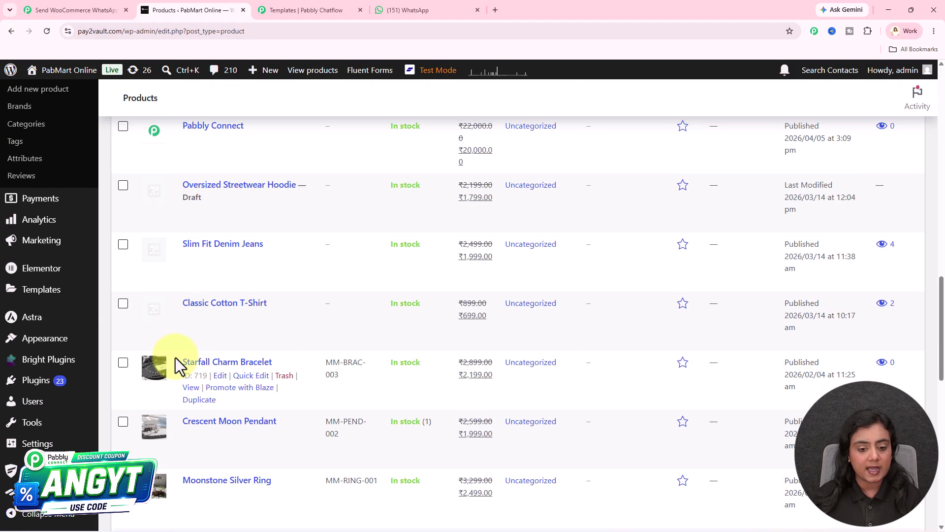
left_click(224, 363)
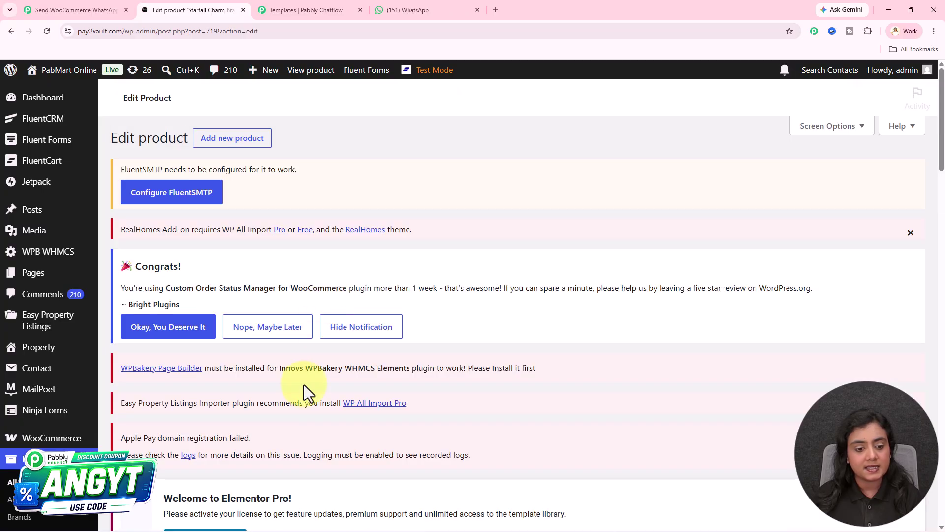
scroll(307, 363, "down", 7)
Step: Open the bracelet's permalink in a new tab and move it to the end of the tab strip
right_click(278, 369)
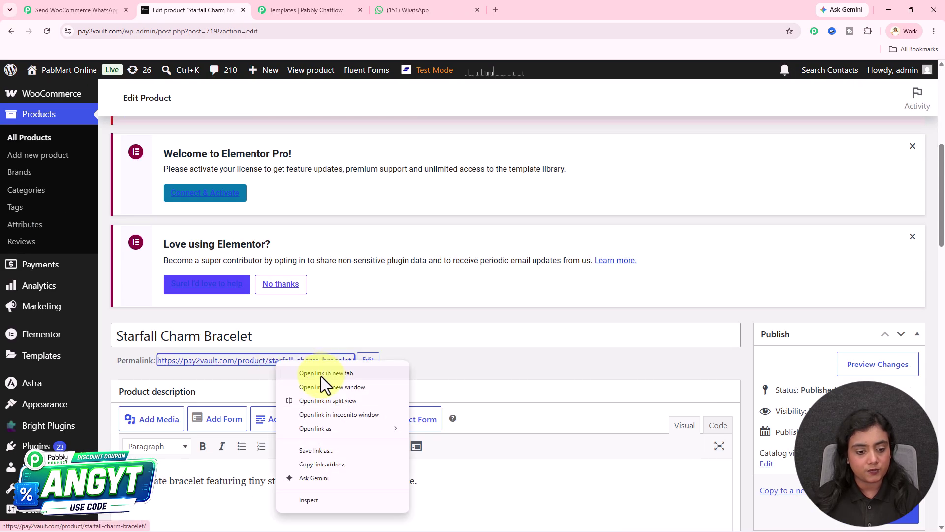
left_click(325, 385)
left_click(374, 9)
left_click_drag(374, 8, 537, 6)
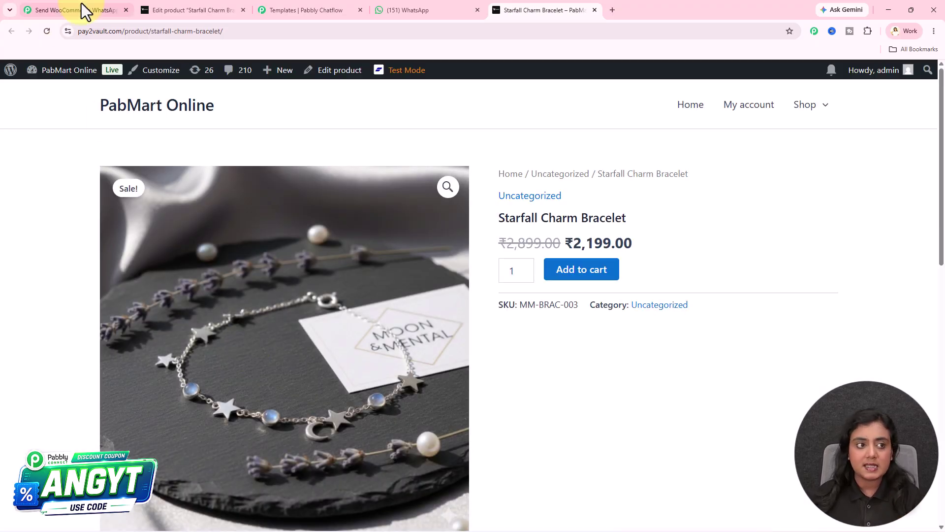
left_click(81, 10)
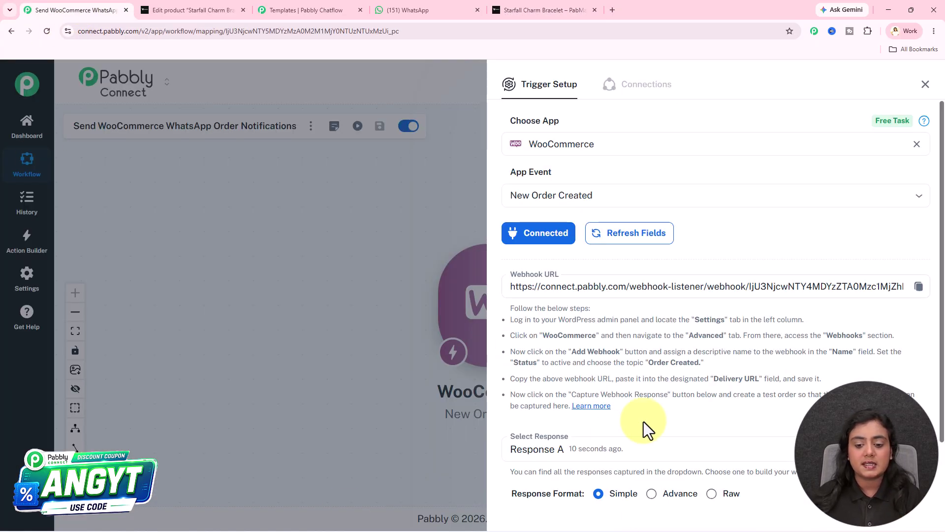
Step: Add the Starfall Charm Bracelet to the cart, proceed to checkout and edit the e-mail address
scroll(591, 403, "down", 2)
left_click(568, 4)
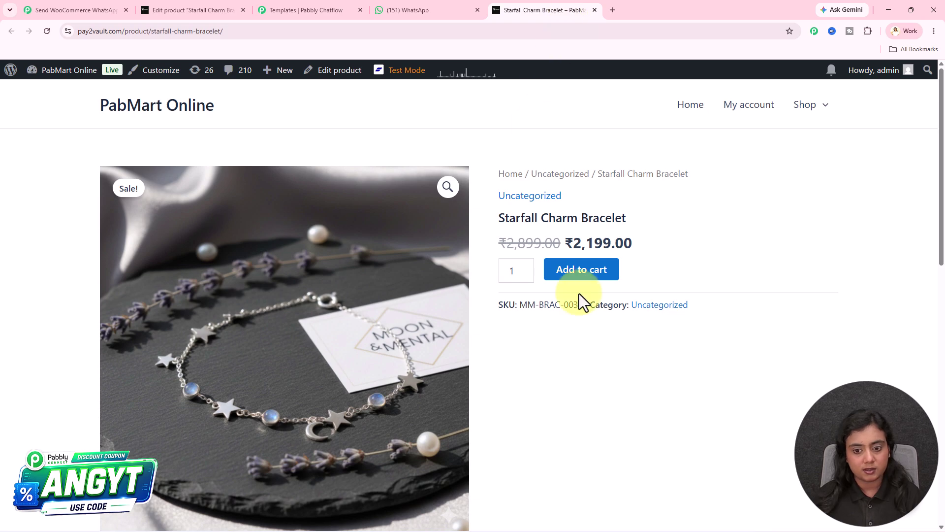
left_click(584, 276)
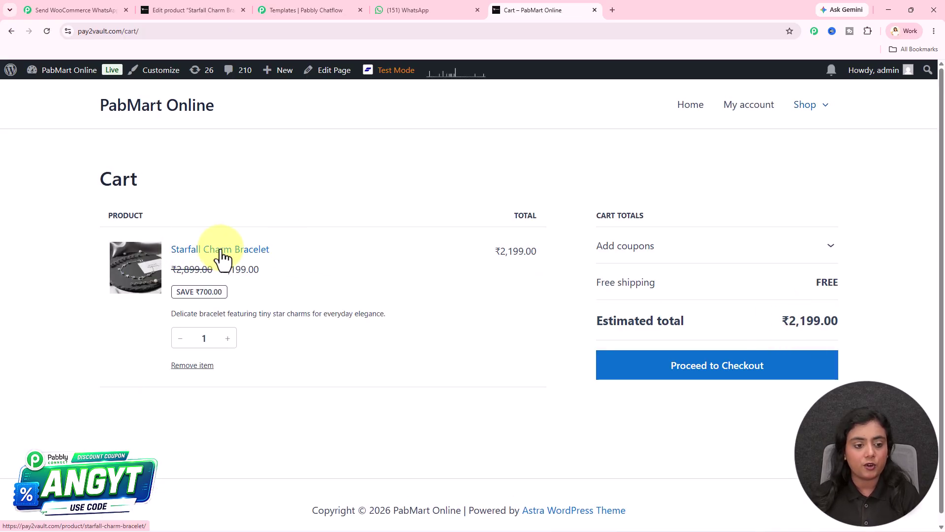
left_click(738, 375)
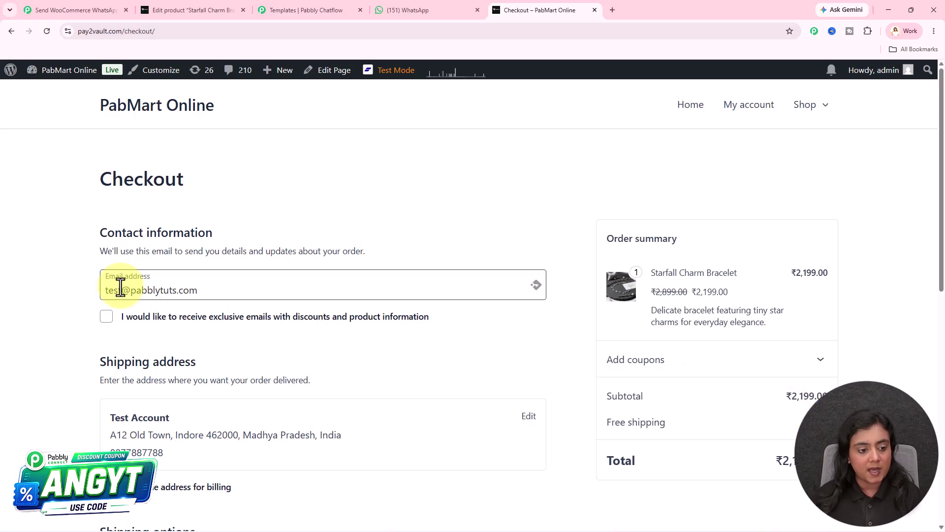
left_click(121, 290)
type("user")
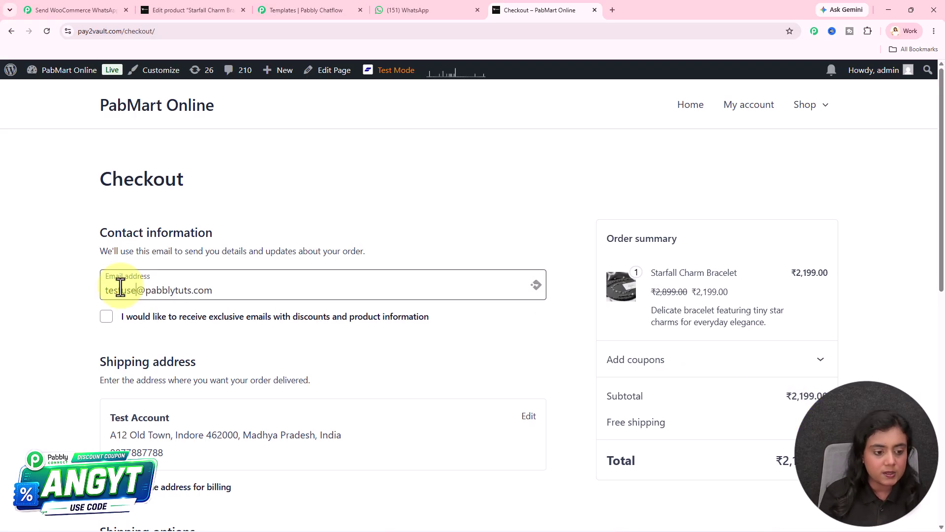
scroll(148, 178, "down", 3)
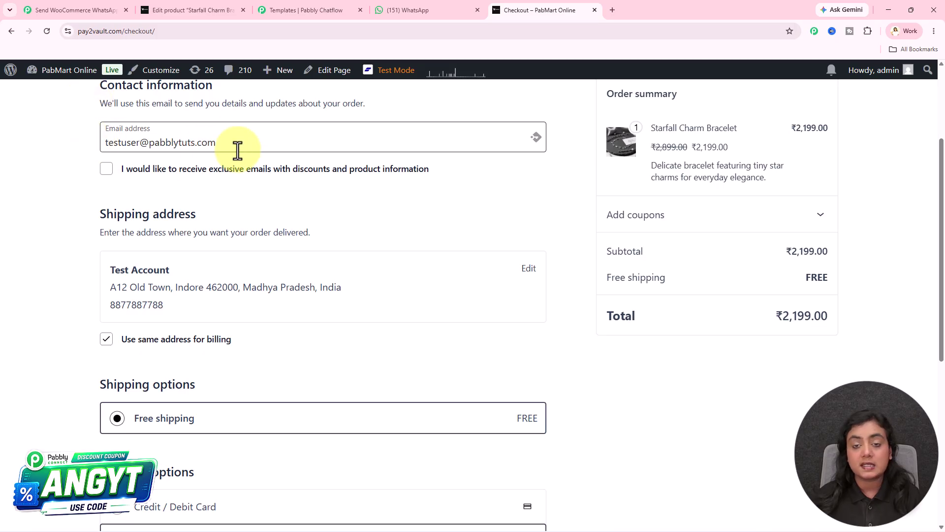
Step: Change the shipping last name and the house number and street name
left_click(530, 268)
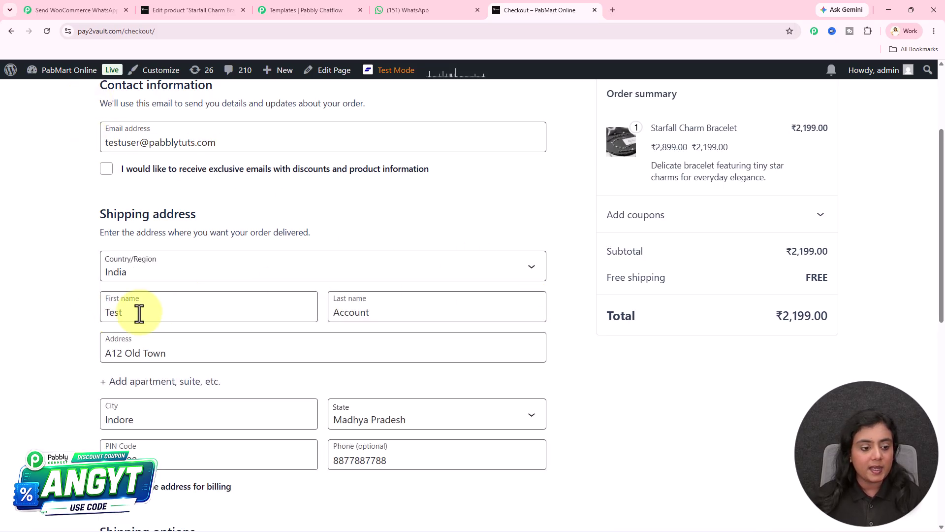
left_click_drag(438, 307, 295, 312)
type("Use")
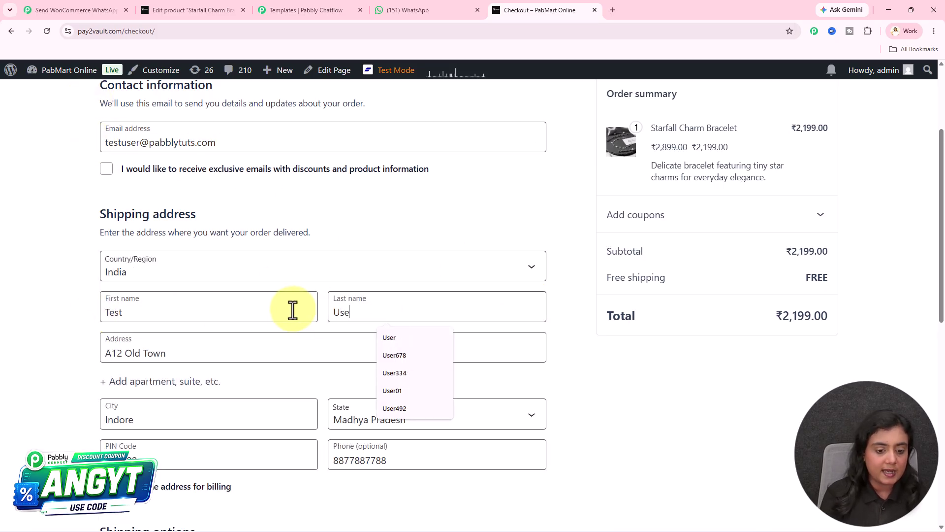
left_click_drag(122, 353, 70, 353)
key("BackSpace")
type("11")
left_click_drag(141, 353, 195, 355)
key("BackSpace")
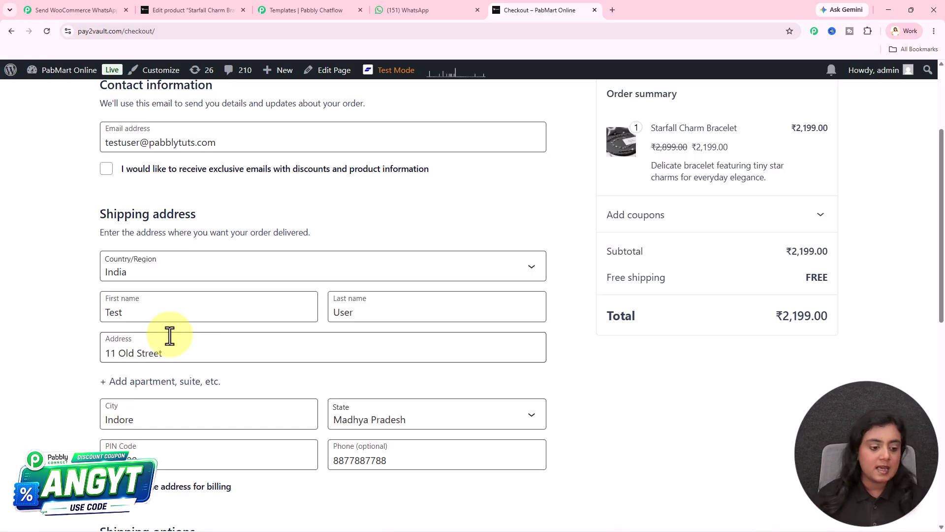
Step: Update the shipping city, PIN code and phone number
scroll(167, 338, "down", 3)
left_click_drag(148, 273, 102, 272)
type("Bh")
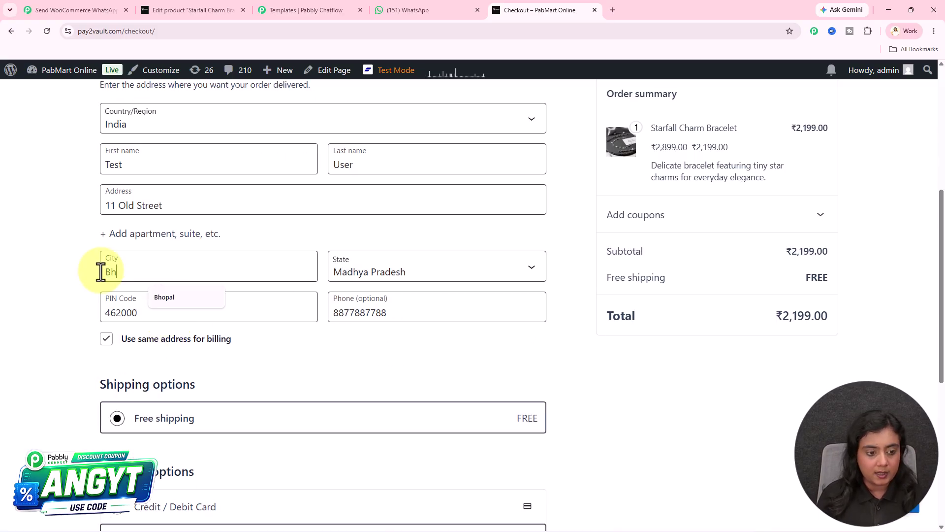
left_click(168, 300)
left_click(156, 315)
key("BackSpace")
key("BackSpace")
type("21")
left_click(413, 315)
key("ctrl+a")
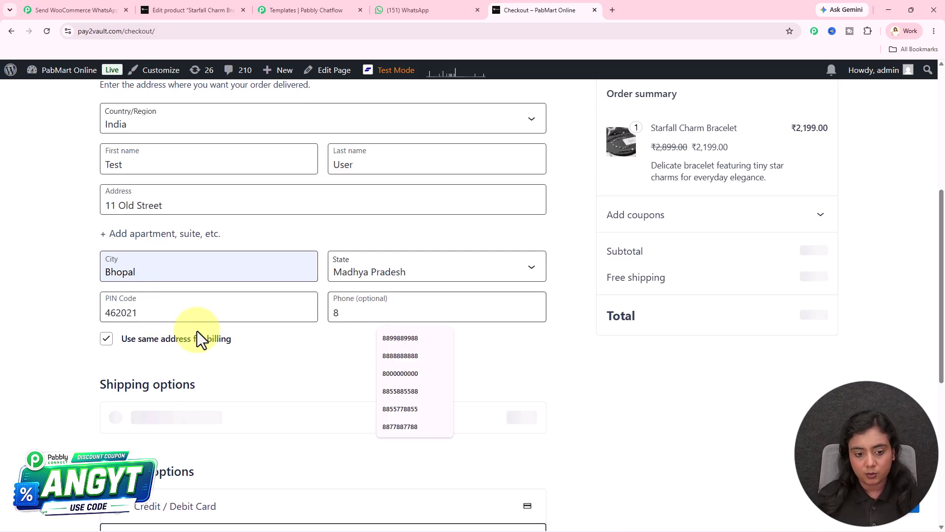
Step: Place the order and select the new order number on the confirmation page
scroll(394, 365, "down", 4)
scroll(394, 384, "down", 3)
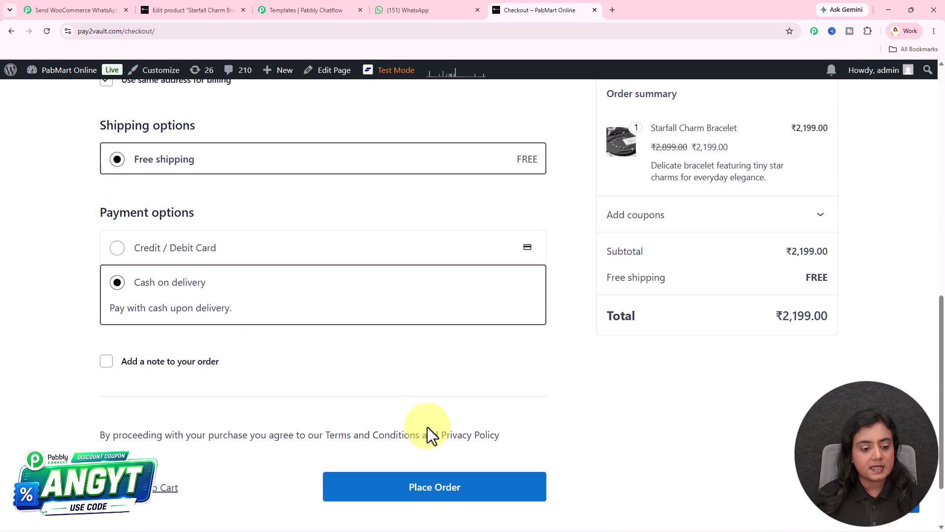
left_click(429, 417)
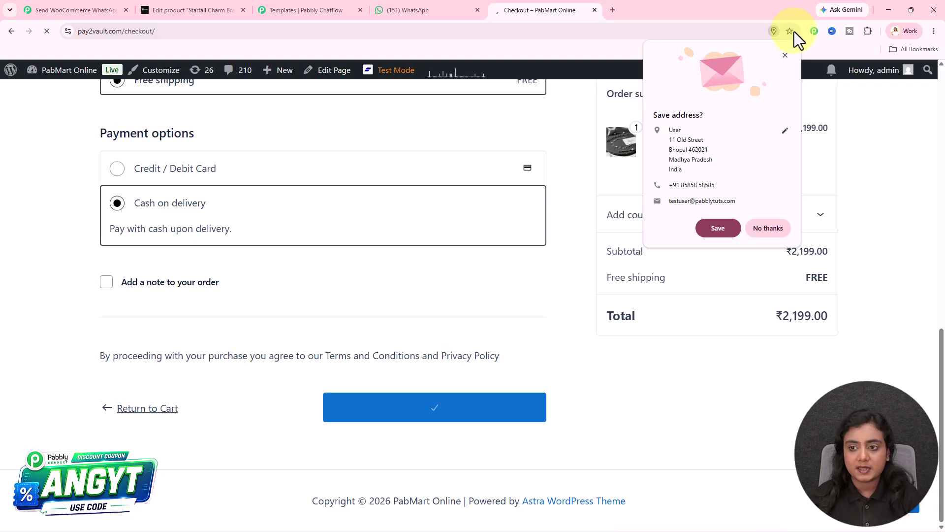
left_click(786, 55)
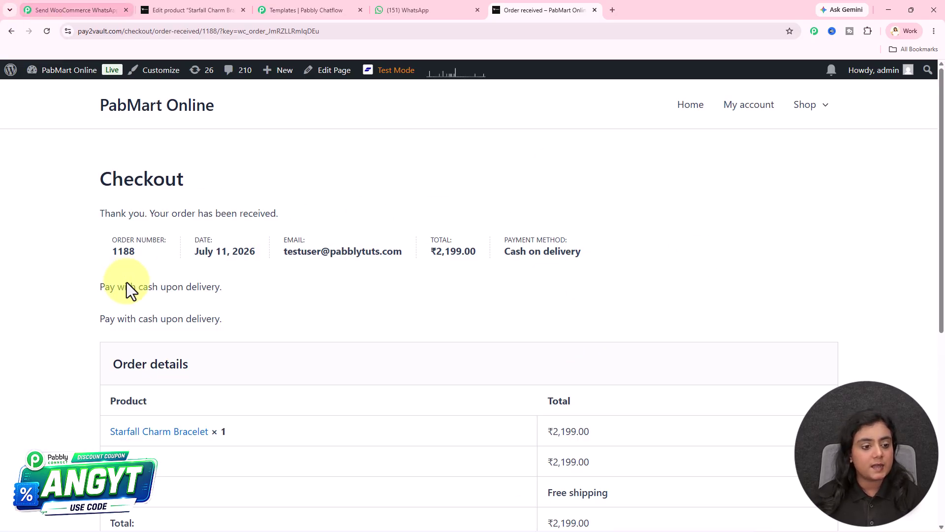
left_click_drag(111, 251, 145, 252)
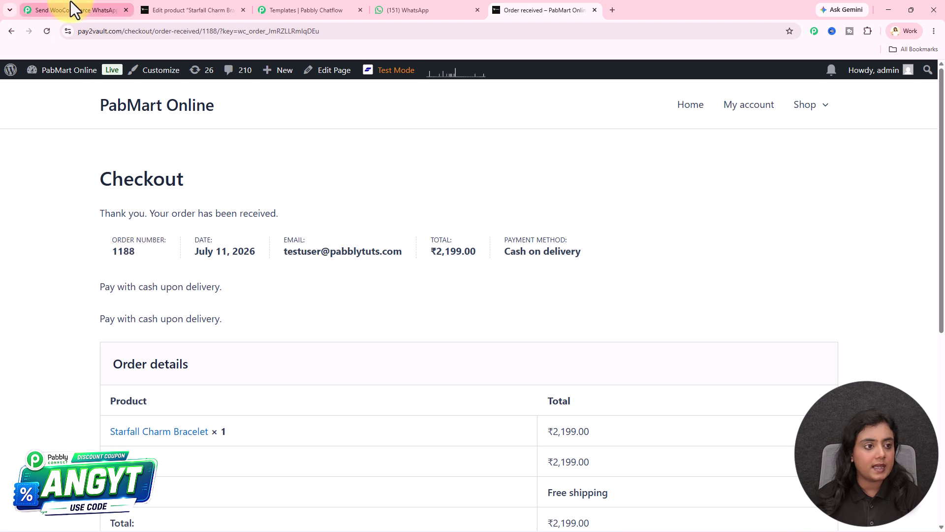
Step: In Pabbly's captured response, inspect the order total, shipping state MP and shipping country
left_click(71, 7)
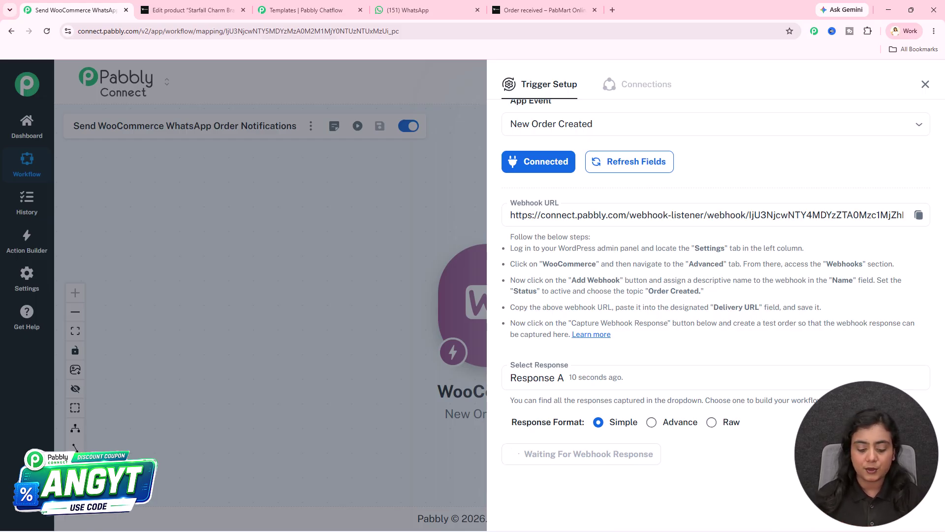
scroll(846, 266, "down", 8)
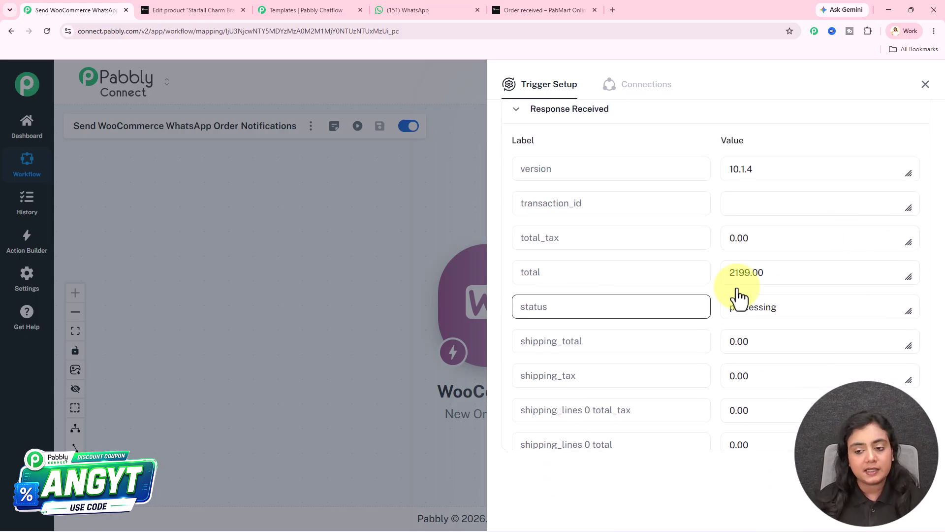
double_click(718, 273)
scroll(679, 316, "down", 5)
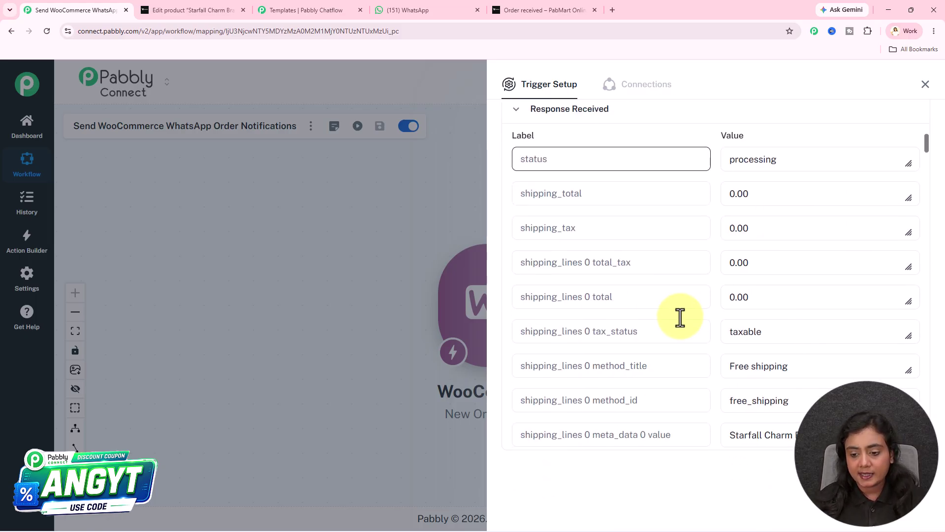
scroll(680, 318, "down", 2)
left_click_drag(729, 238, 833, 238)
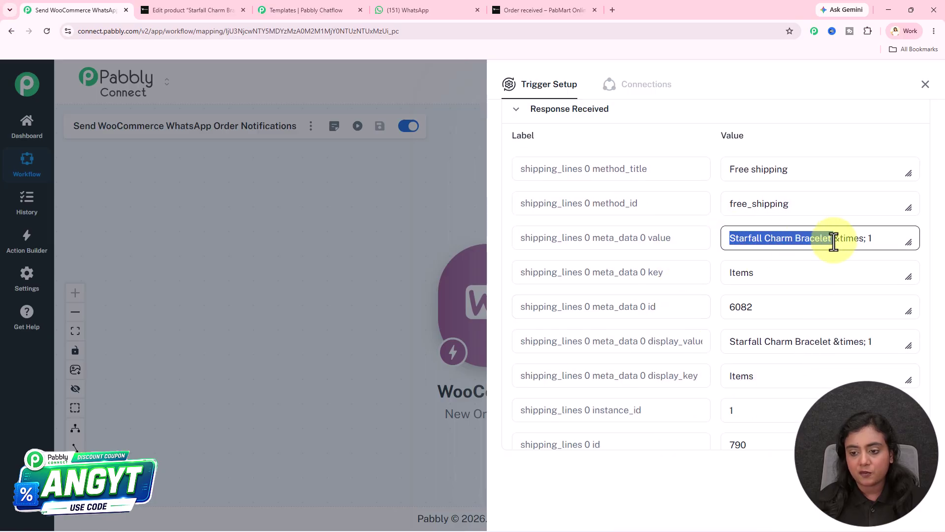
scroll(818, 267, "down", 5)
left_click_drag(752, 374, 743, 266)
left_click(734, 227)
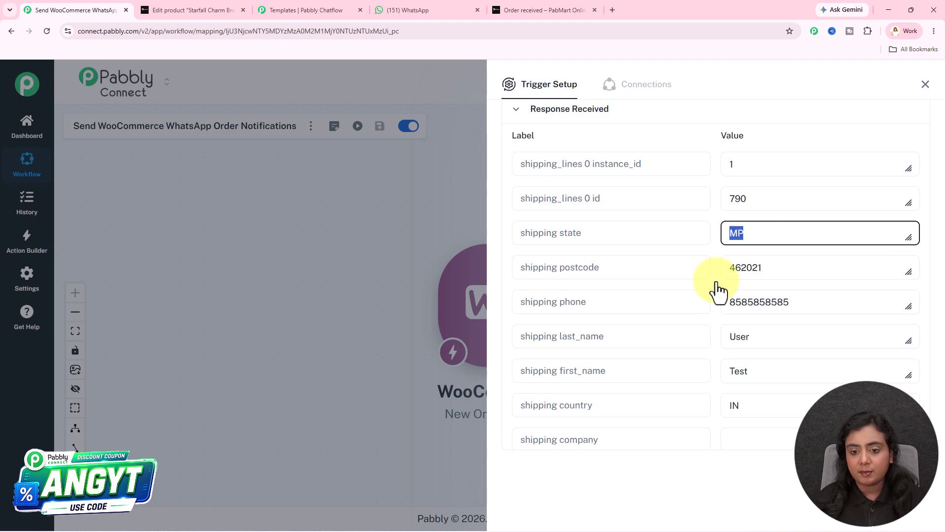
scroll(719, 292, "down", 2)
left_click(745, 304)
scroll(729, 309, "down", 2)
Step: Review the remaining fields through billing email, close the trigger panel and shift the node left
left_click_drag(769, 278, 720, 278)
left_click_drag(798, 344, 692, 344)
scroll(694, 343, "down", 3)
scroll(695, 344, "down", 2)
left_click_drag(801, 247, 714, 247)
scroll(711, 251, "down", 3)
scroll(701, 274, "down", 3)
scroll(702, 273, "down", 18)
scroll(700, 277, "down", 16)
scroll(700, 282, "down", 18)
scroll(700, 275, "down", 5)
left_click_drag(724, 292, 839, 294)
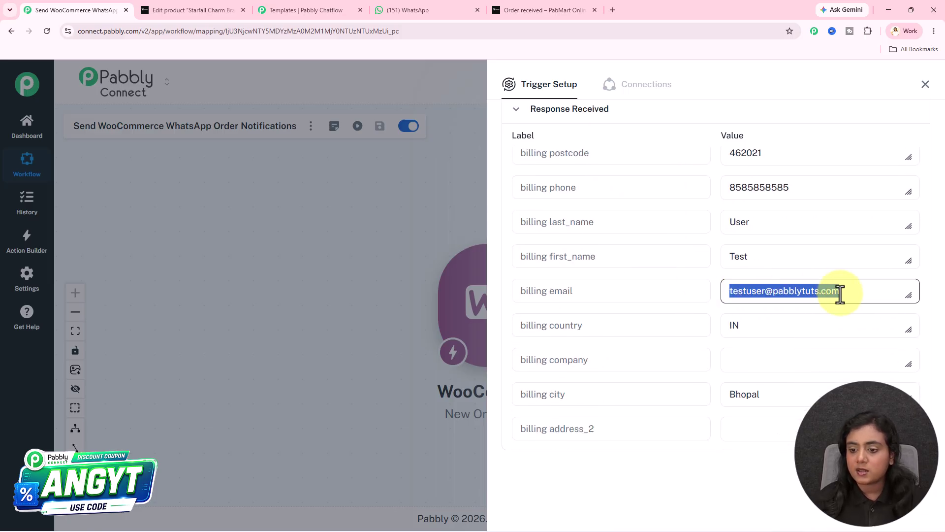
left_click(839, 294)
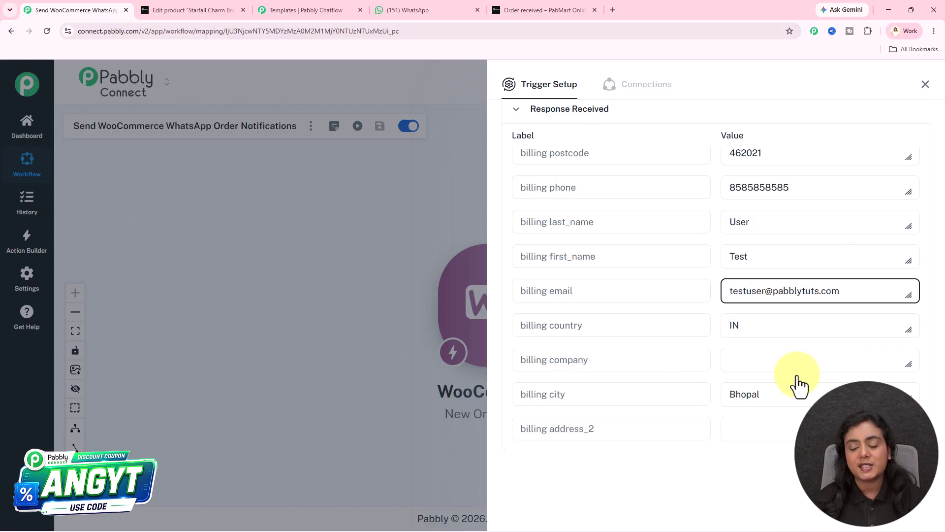
left_click(925, 85)
left_click_drag(523, 339, 289, 339)
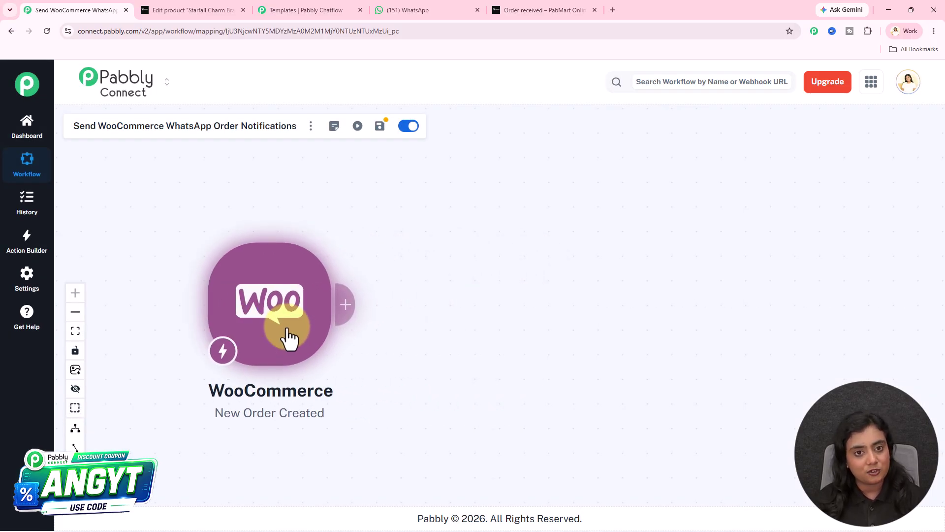
Step: Read the latest WhatsApp order confirmation message, then view the order_message template preview
left_click(435, 4)
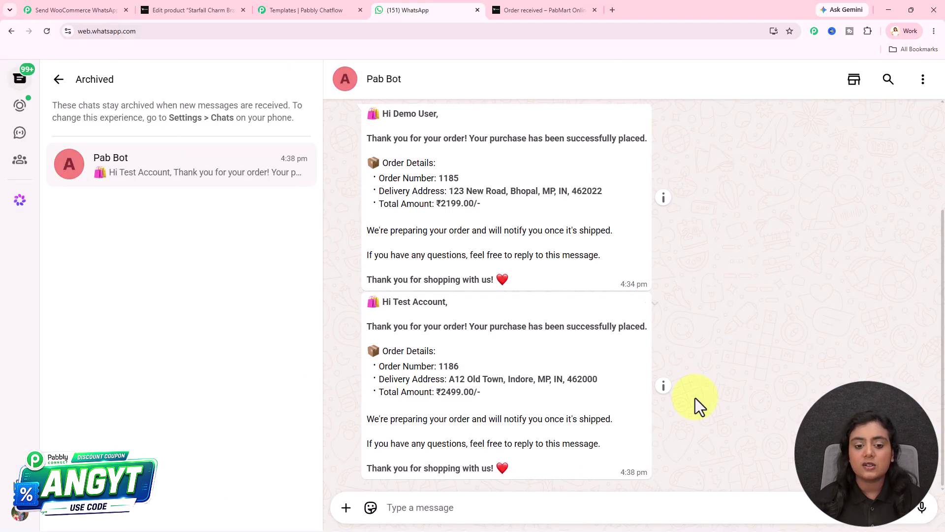
left_click_drag(379, 301, 582, 459)
left_click(581, 454)
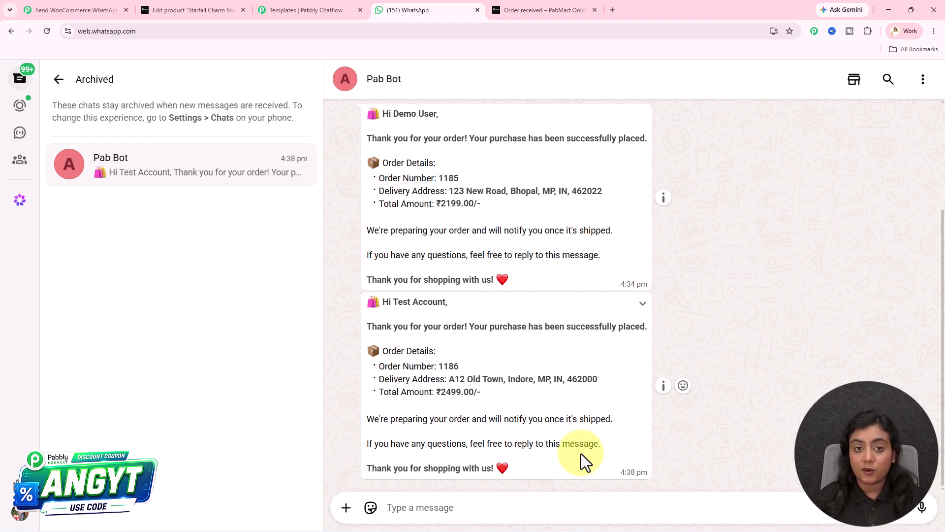
left_click(312, 4)
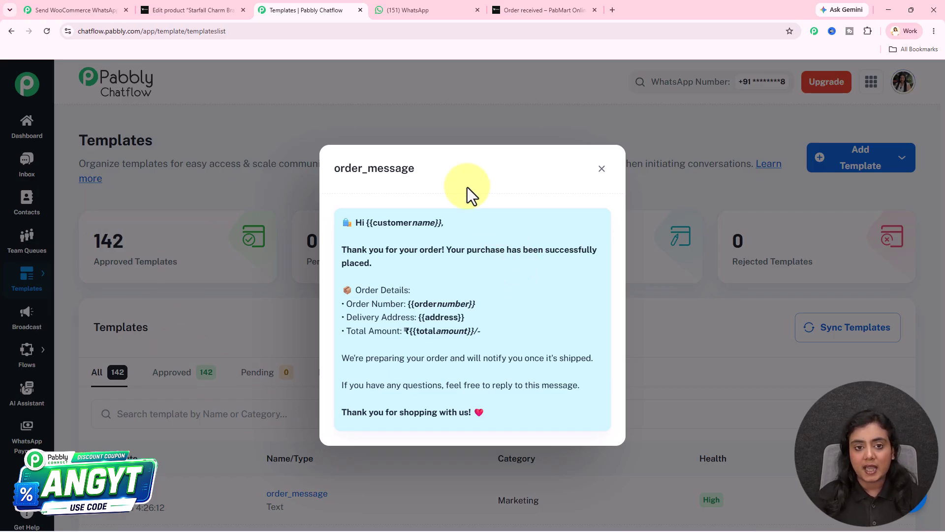
Step: Read the order_message template text and return to the Send WooCommerce WhatsApp workflow
left_click_drag(354, 222, 527, 403)
left_click(527, 402)
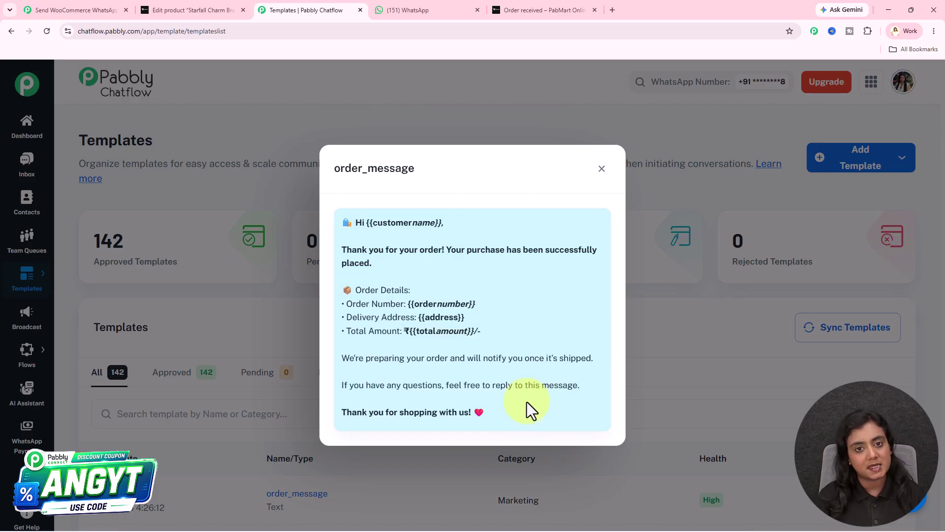
left_click(93, 9)
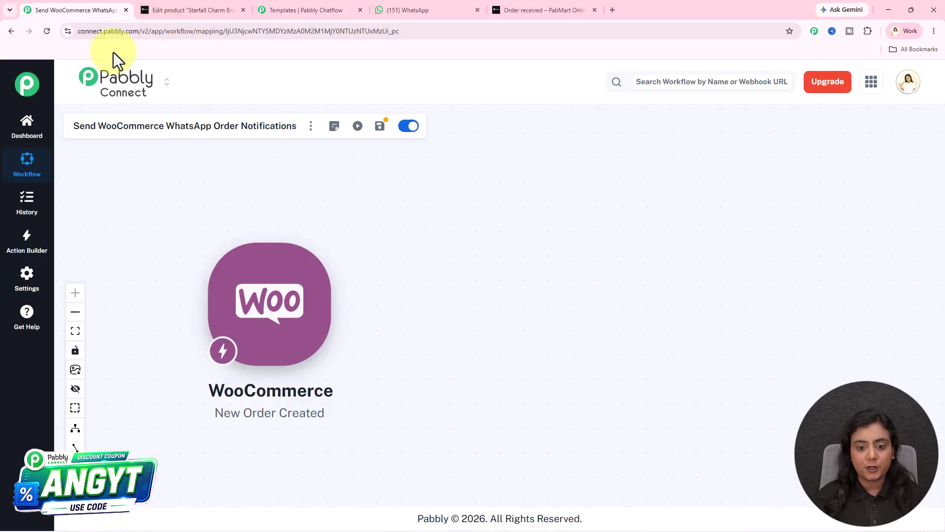
Step: Add a Pabbly Chatflow action with the Send Template Message event after the WooCommerce trigger
left_click(342, 317)
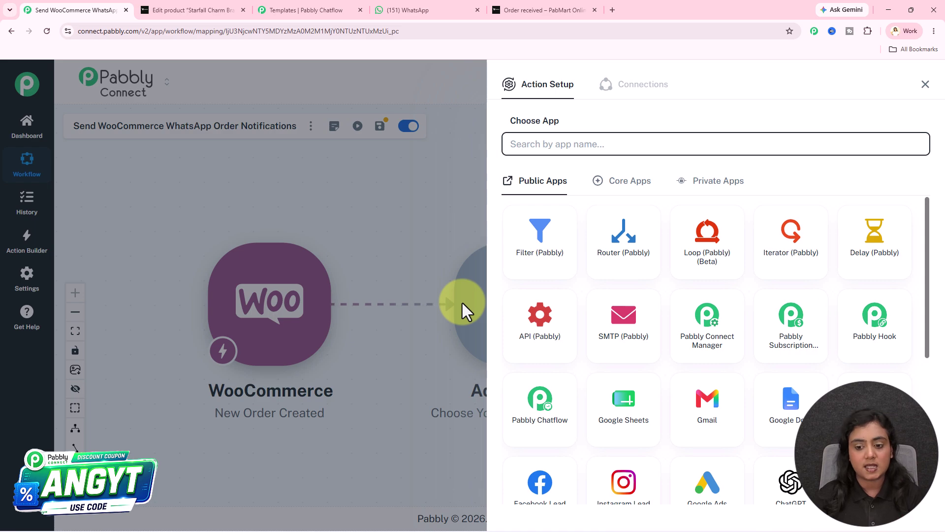
left_click(541, 412)
left_click(597, 195)
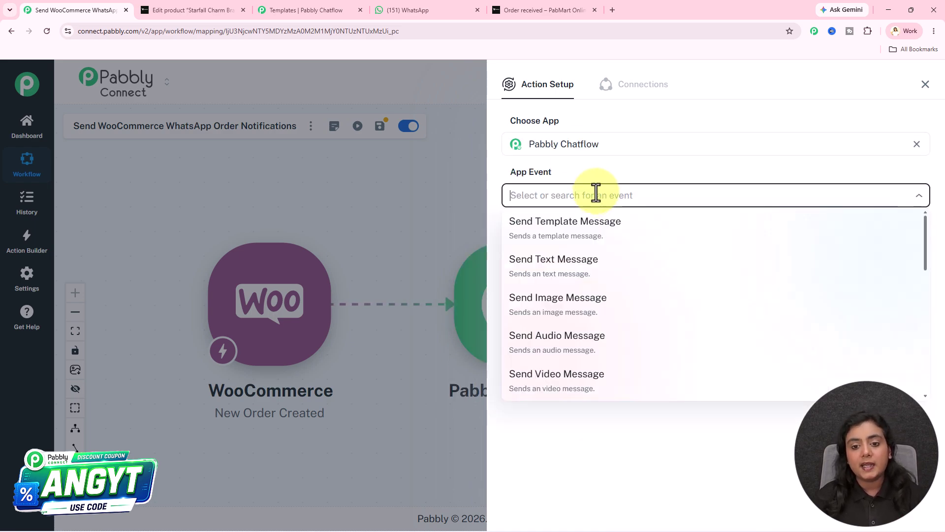
left_click(562, 235)
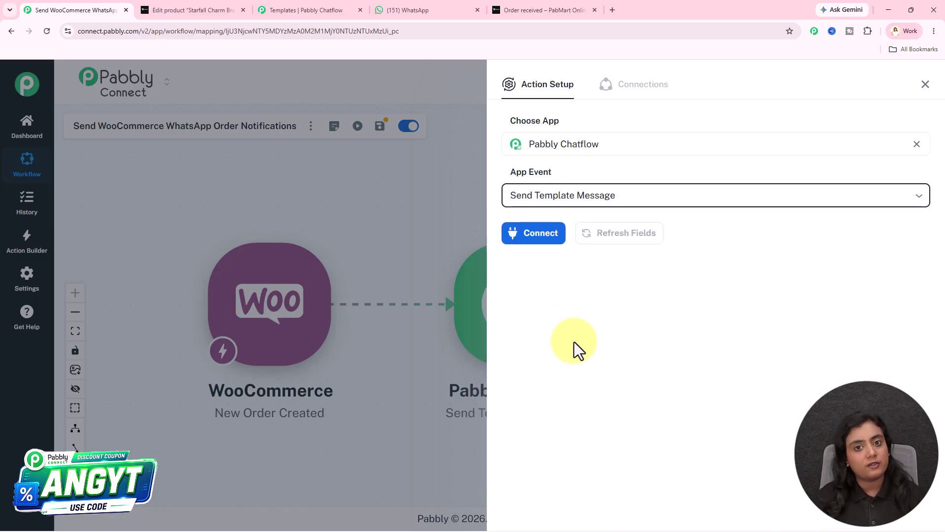
Step: Start a new Chatflow connection and open the Chatflow account in a new tab
left_click(541, 238)
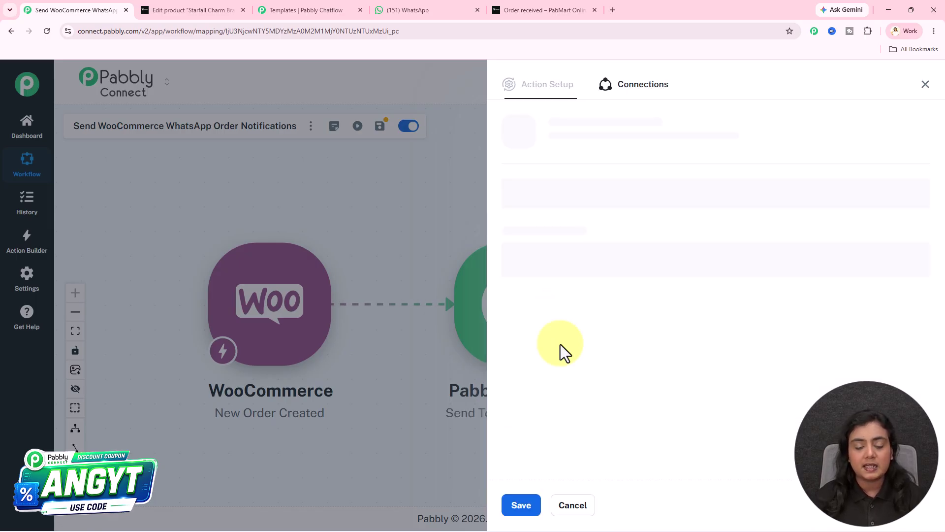
left_click(566, 180)
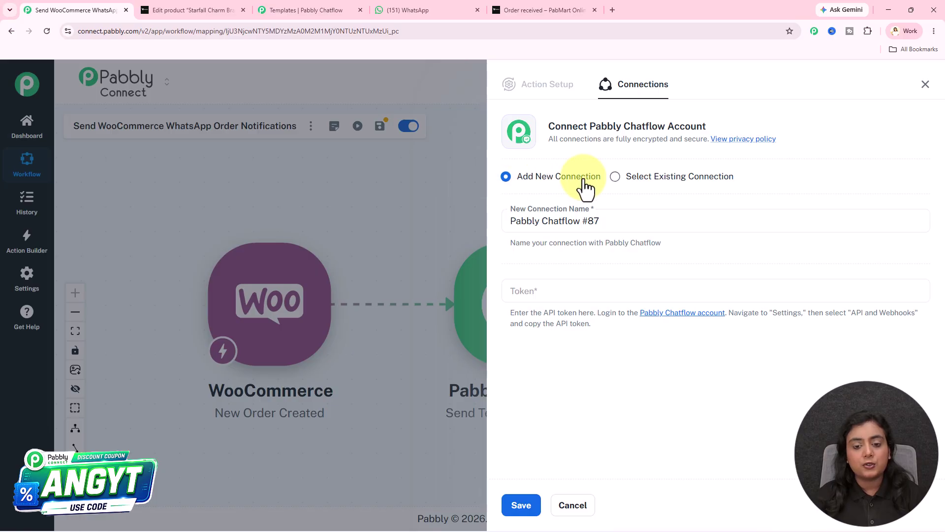
left_click(600, 291)
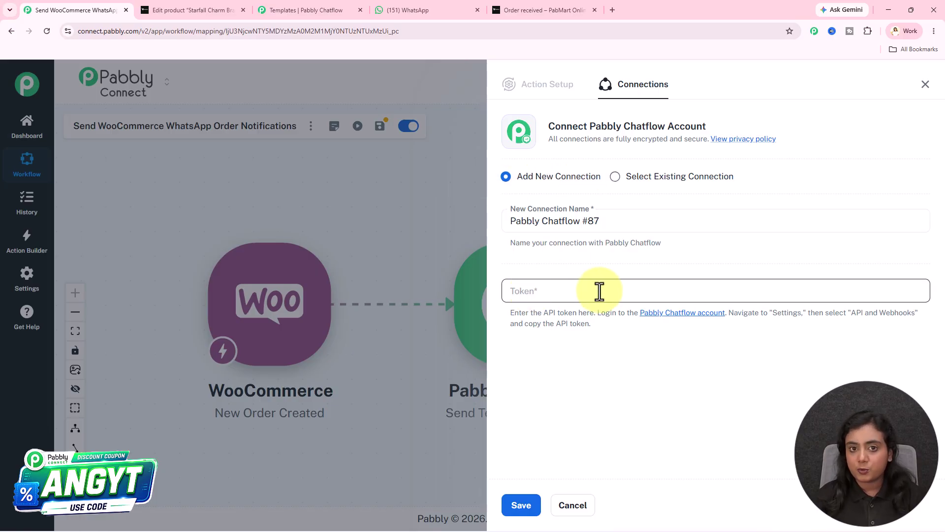
left_click(707, 313)
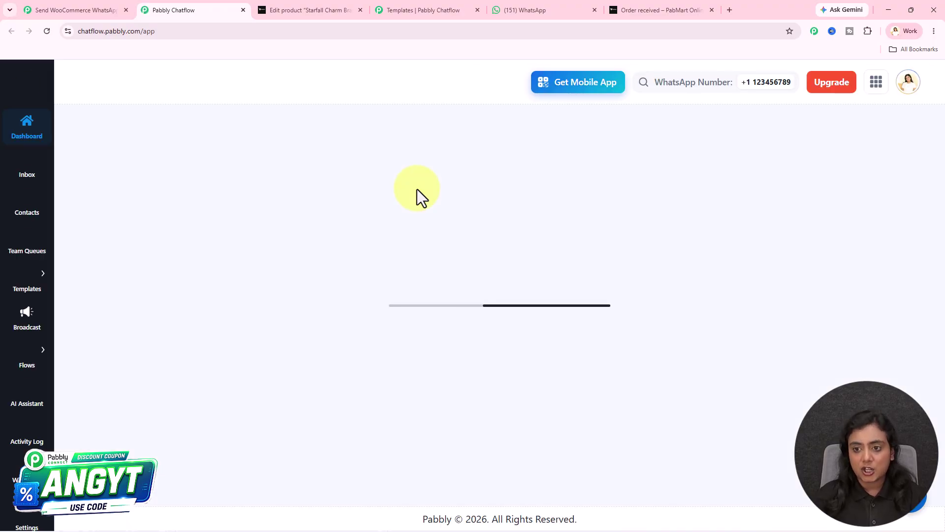
Step: View the API token under Chatflow's API and Webhooks settings, then return to Pabbly's Token field
scroll(39, 394, "down", 3)
scroll(46, 451, "down", 2)
mouse_move(46, 451)
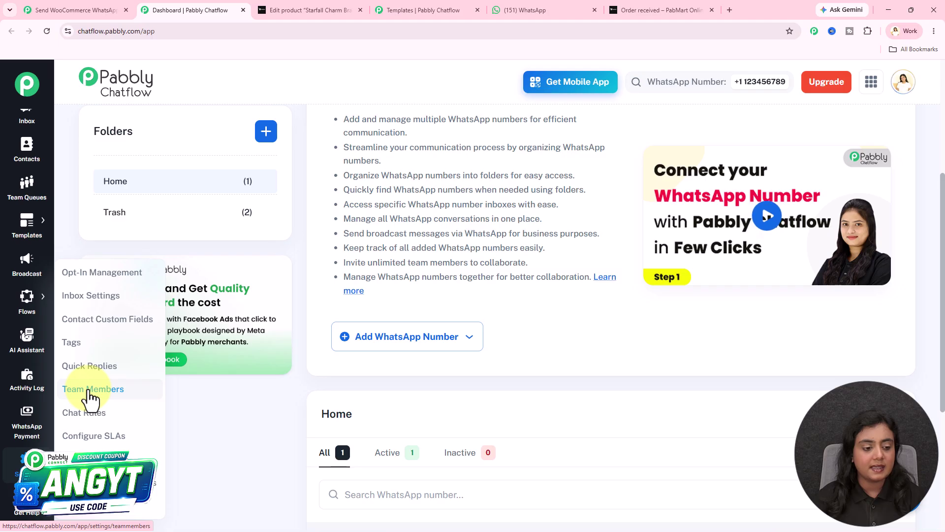
left_click(98, 481)
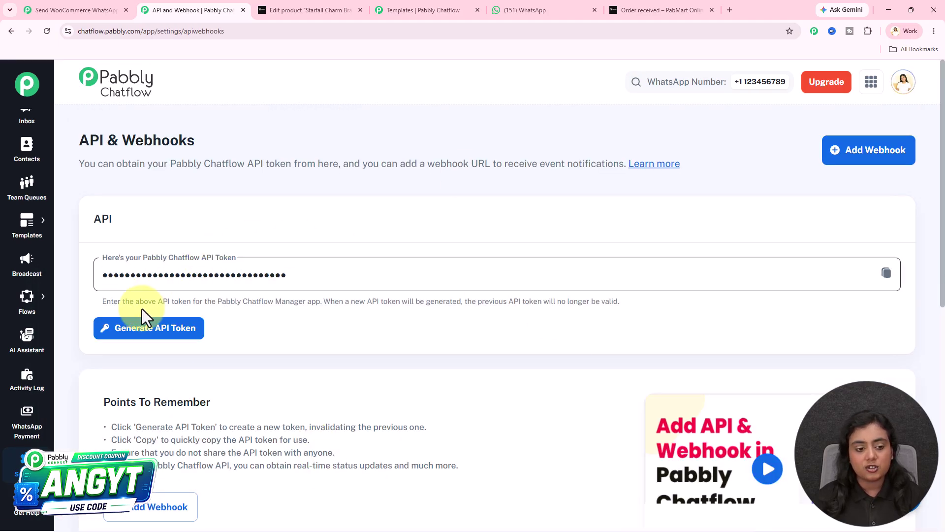
left_click(243, 10)
left_click(63, 7)
left_click(596, 283)
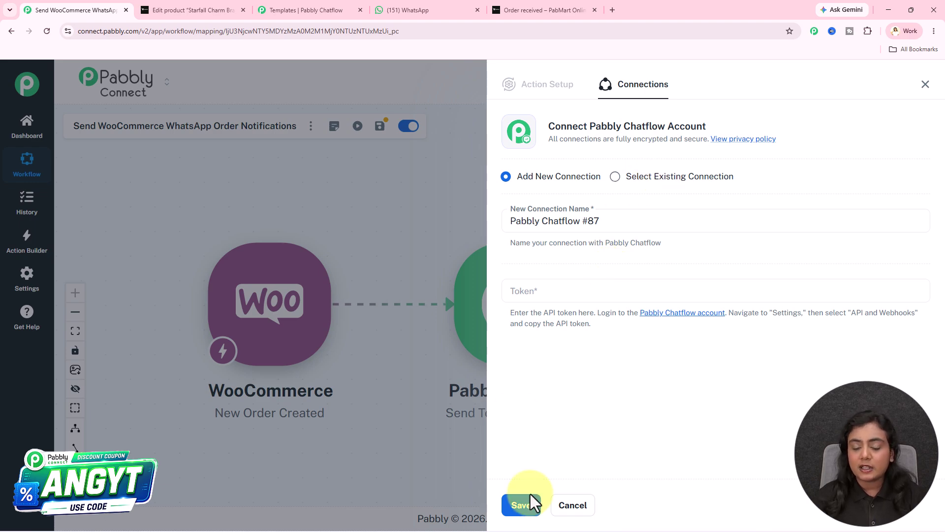
Step: Connect the Chatflow action to the existing connection '11' and save it
left_click(670, 178)
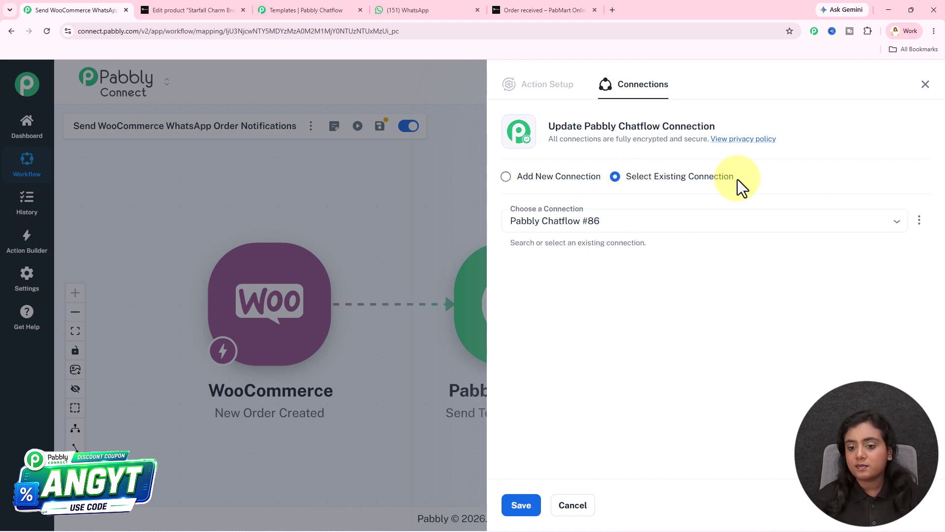
left_click(652, 220)
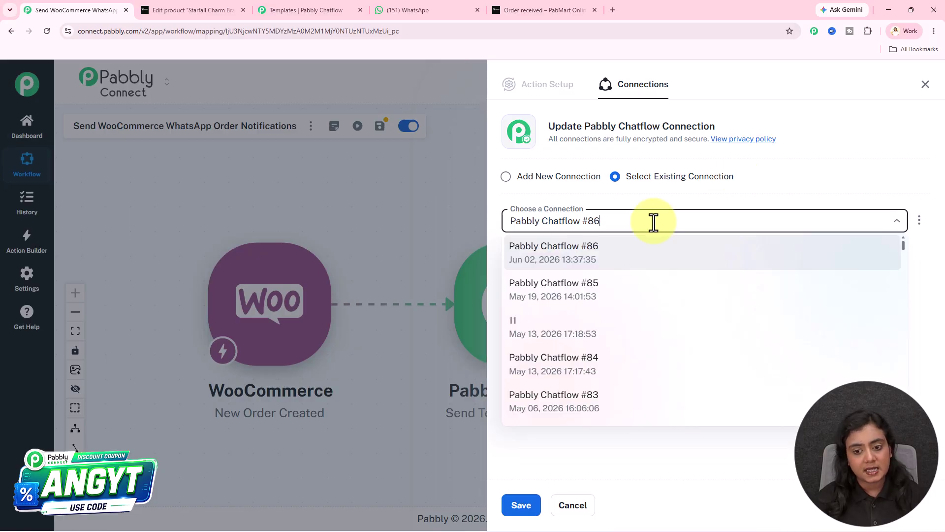
left_click(611, 330)
left_click(517, 506)
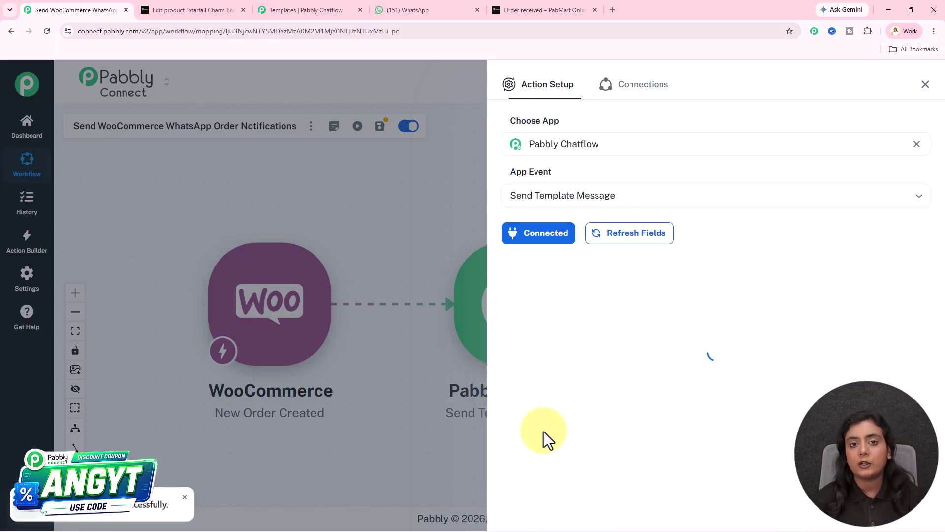
left_click(618, 286)
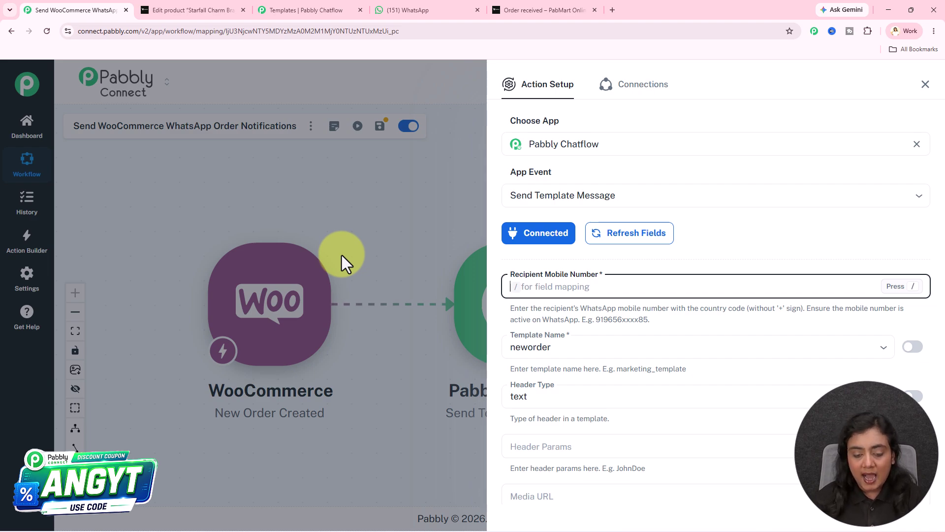
Step: Map Recipient Mobile Number to the WooCommerce shipping phone by searching '858'
type("/")
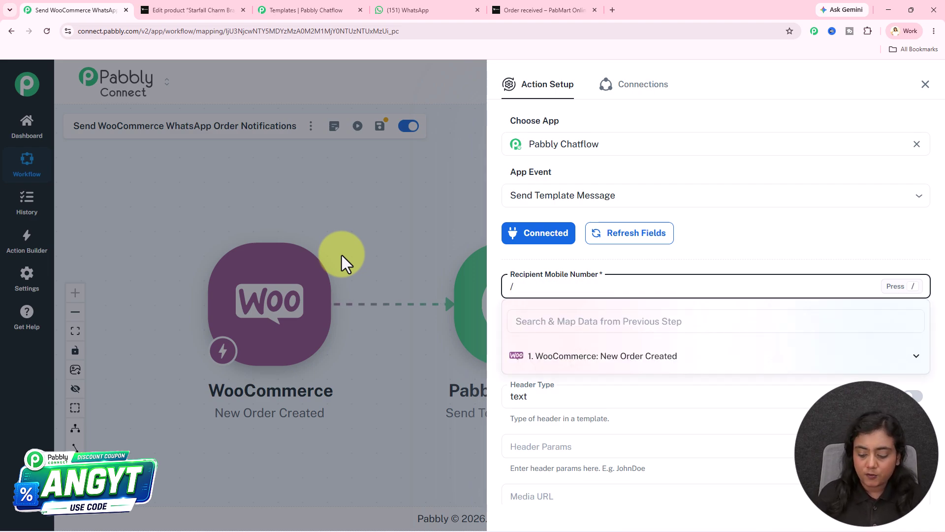
type("+")
key("BackSpace")
type("91")
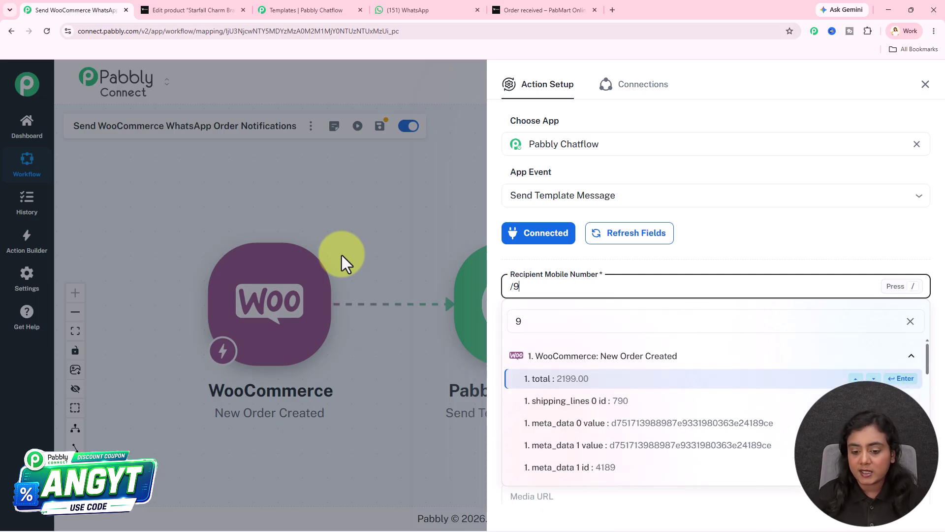
key("BackSpace")
key("BackSpace")
type("858")
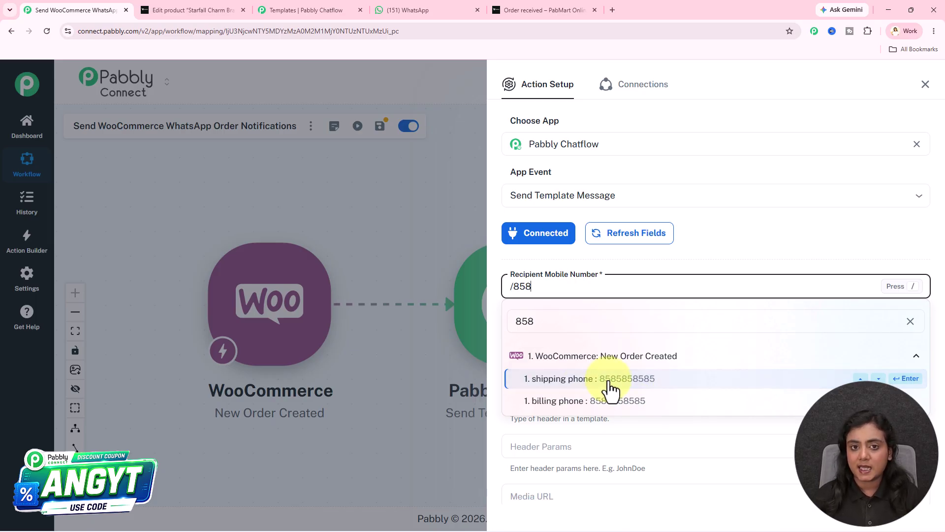
left_click(611, 389)
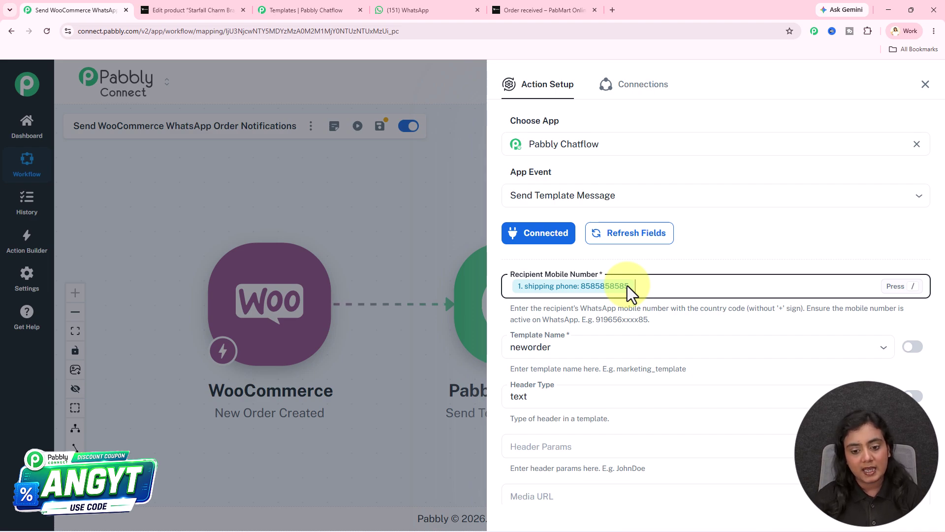
scroll(627, 286, "down", 2)
left_click(614, 247)
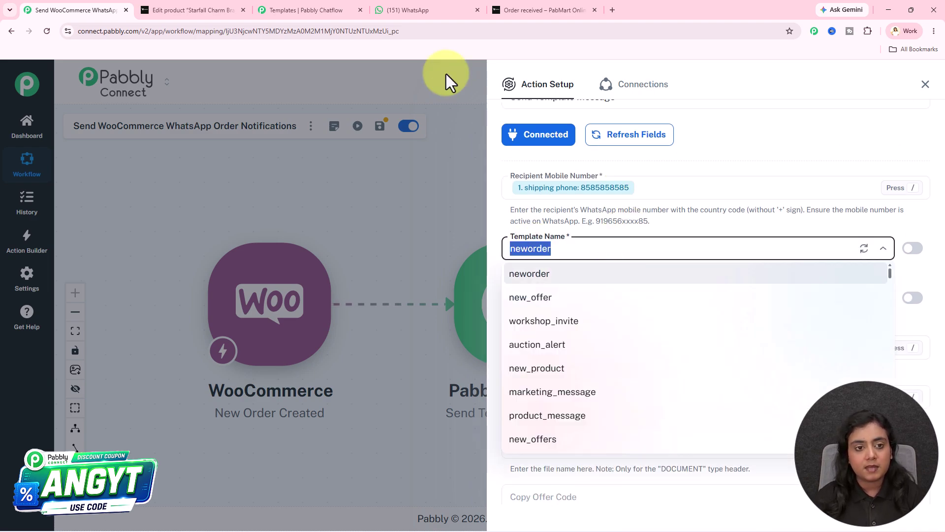
Step: Check the order_message template in Chatflow, then select order_message as the Template Name
left_click(336, 7)
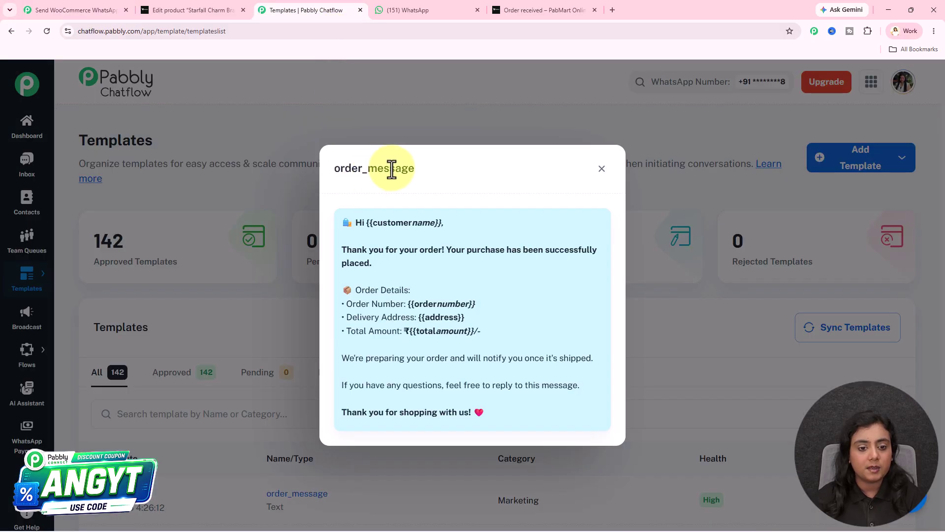
left_click(74, 8)
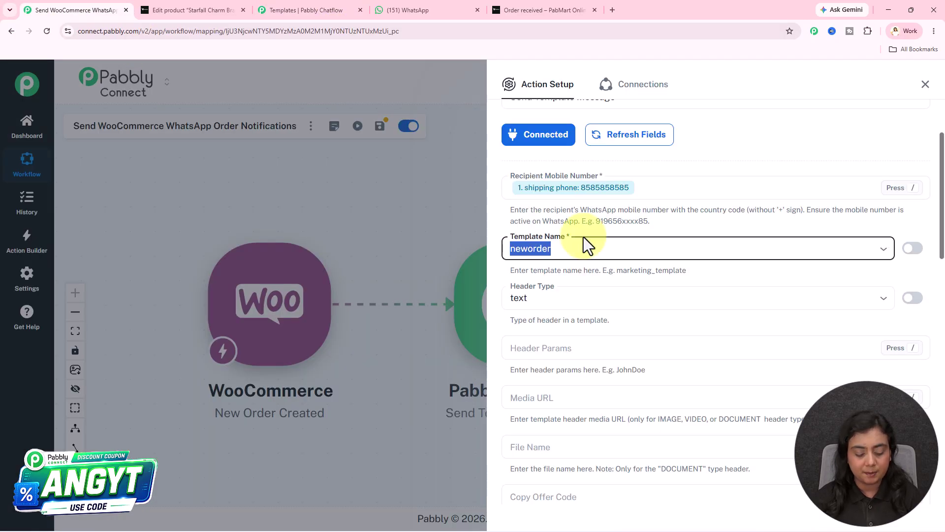
type("orde")
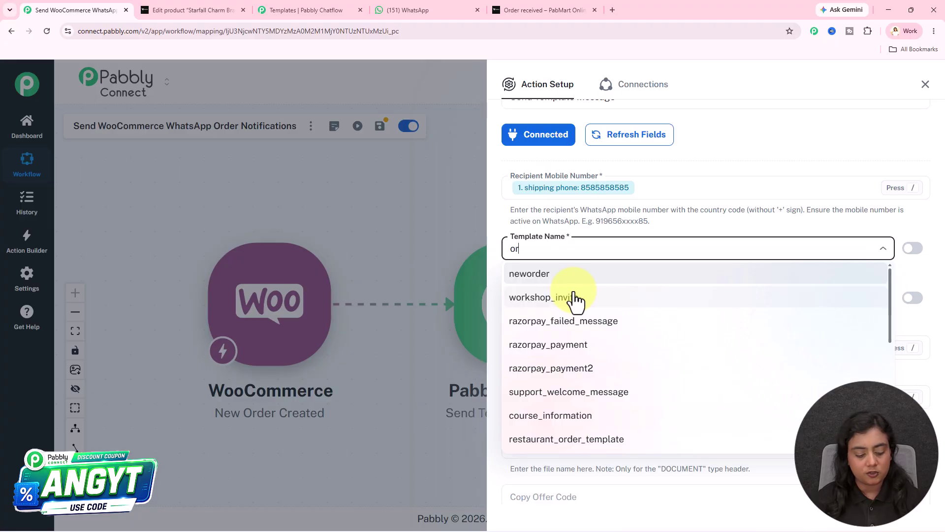
left_click(613, 391)
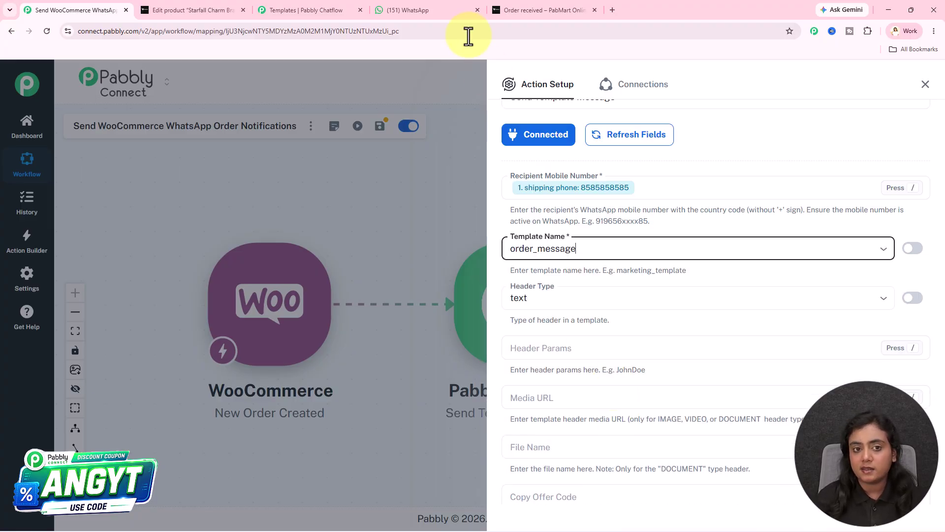
Step: Compare the order_message template preview with the newly exposed body parameter fields
left_click(344, 10)
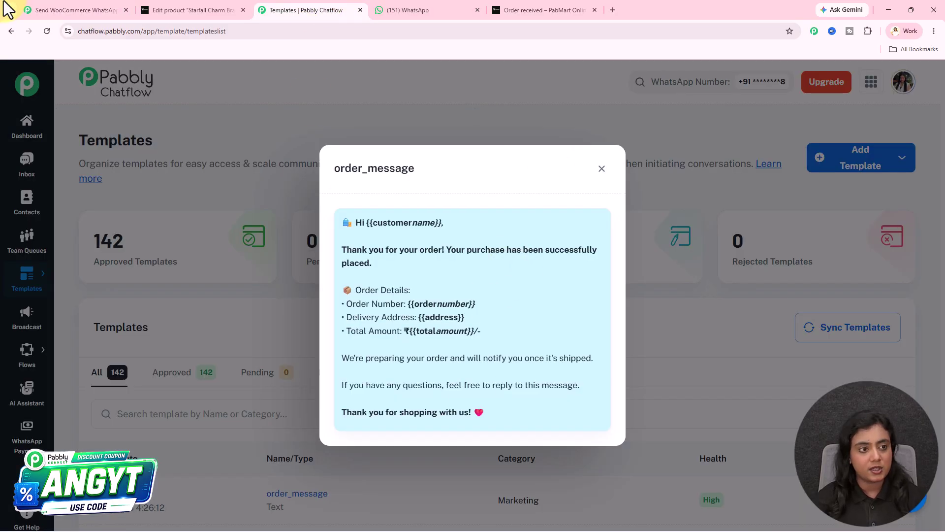
left_click(114, 10)
scroll(656, 287, "down", 2)
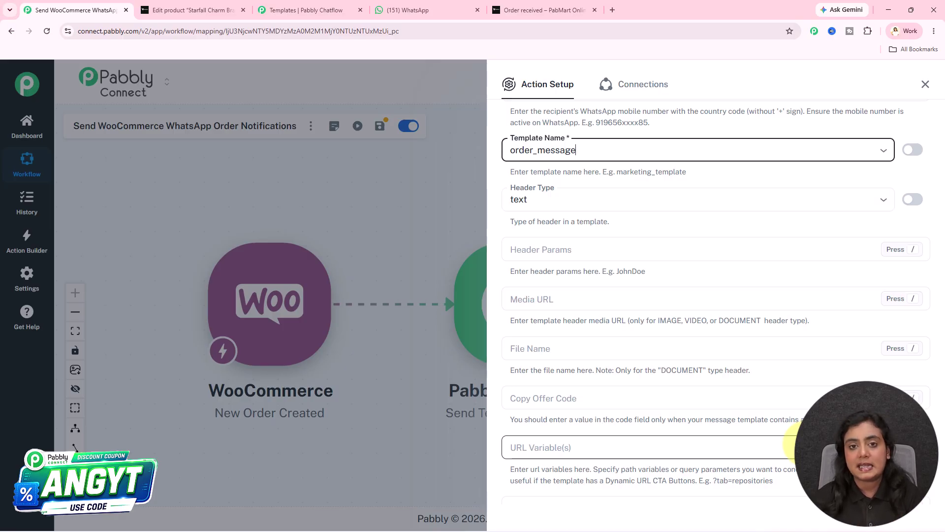
scroll(791, 446, "down", 7)
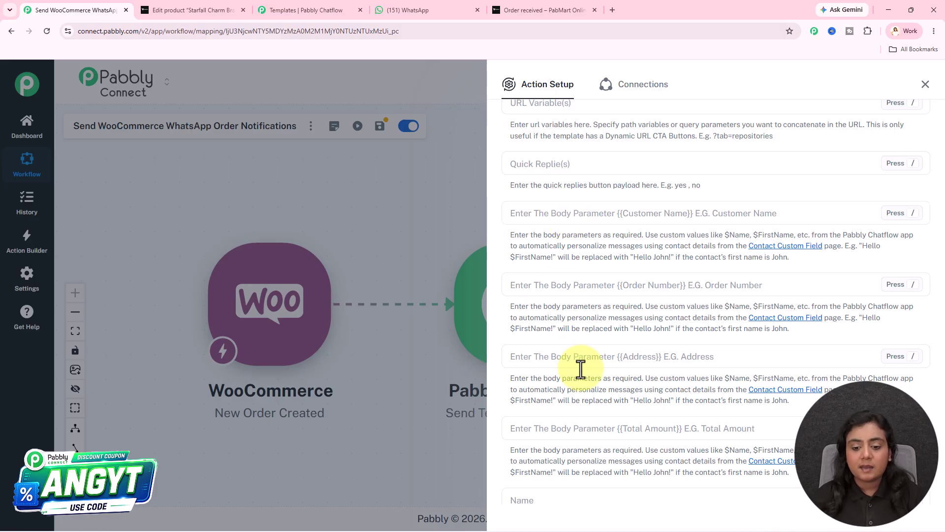
left_click(305, 10)
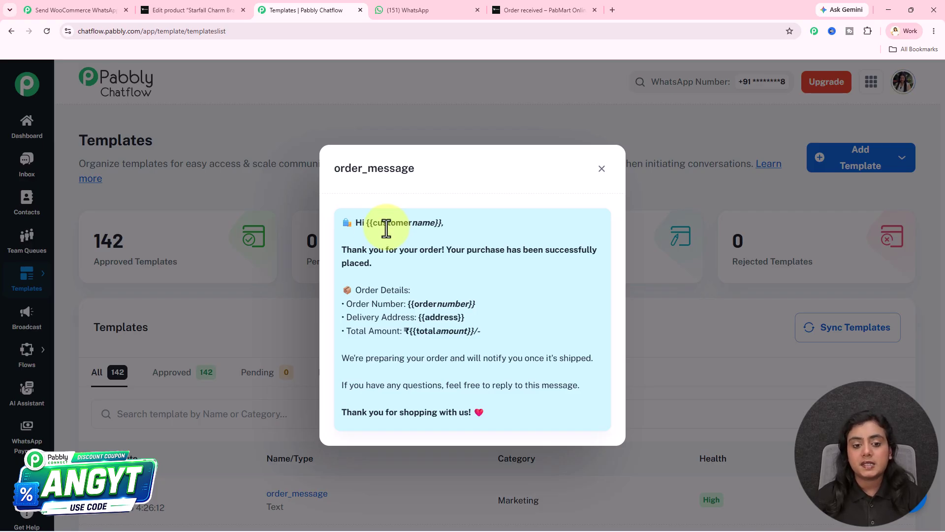
Step: Review the {{customername}}, {{address}} and {{totalamount}} placeholders, then return to the Customer Name field
left_click_drag(367, 223, 437, 223)
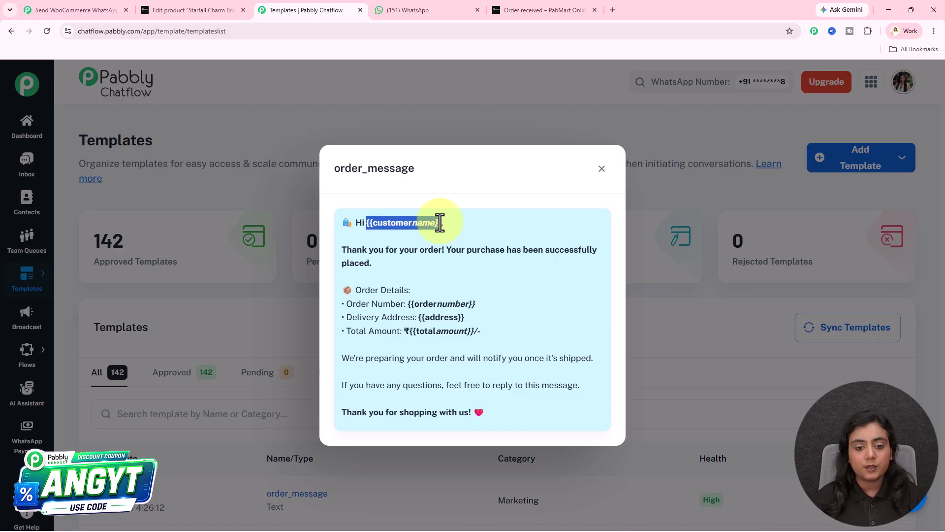
left_click(441, 304)
left_click_drag(436, 318, 446, 318)
left_click(442, 329)
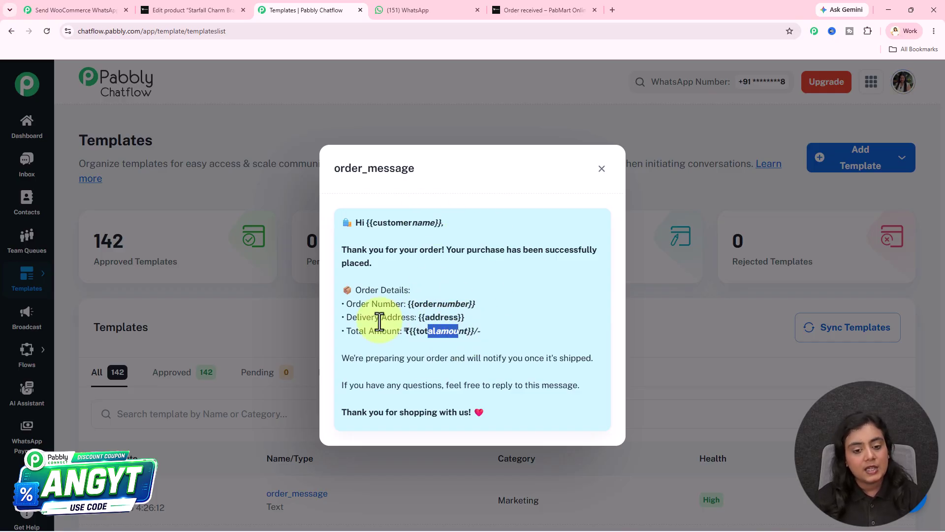
left_click(512, 225)
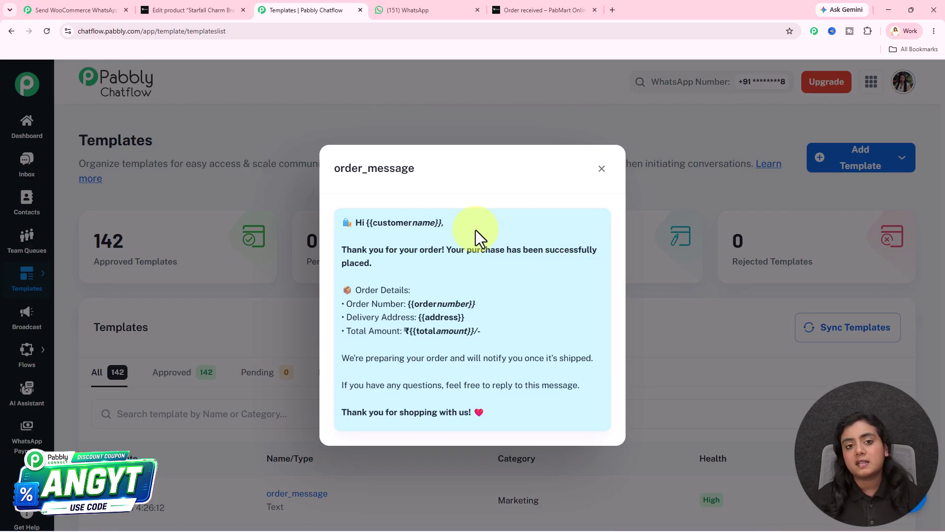
left_click(78, 9)
left_click(573, 220)
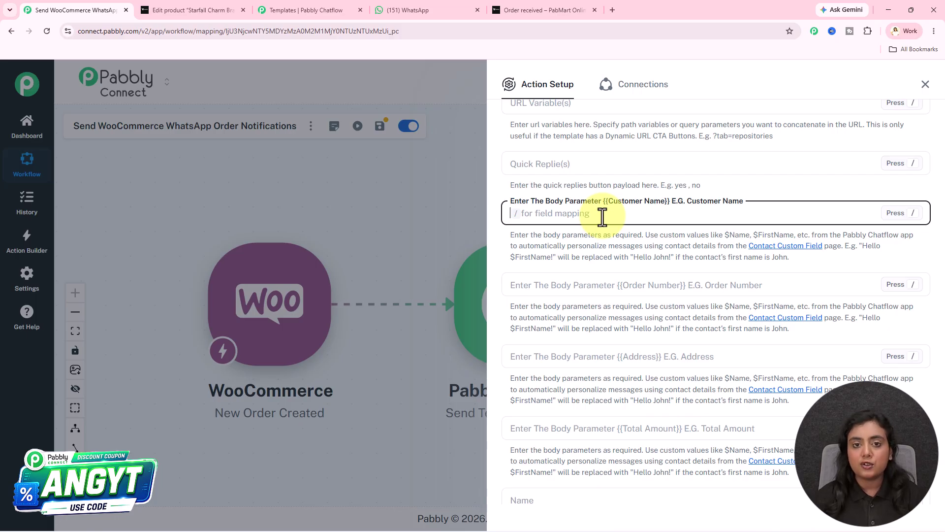
Step: Map Customer Name to the shipping first name followed by shipping last name
type("/name")
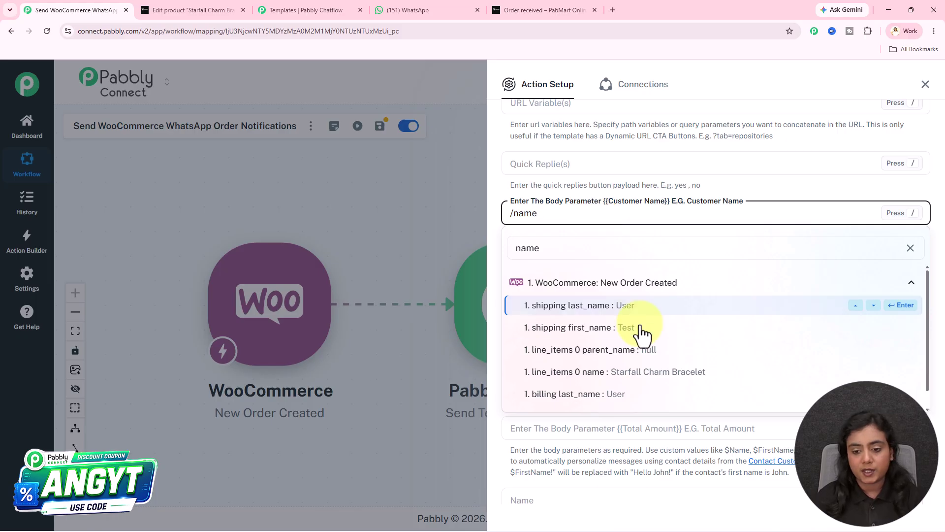
left_click(638, 327)
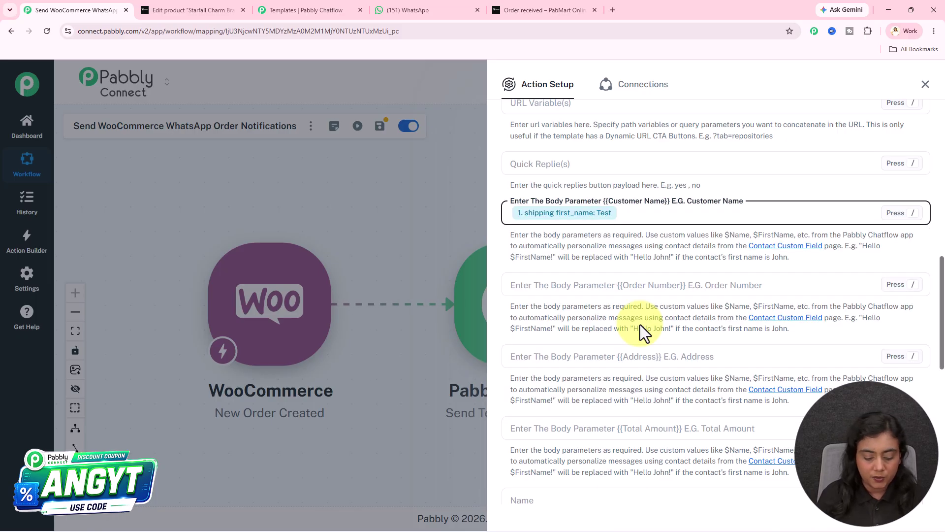
type("/name")
left_click(624, 306)
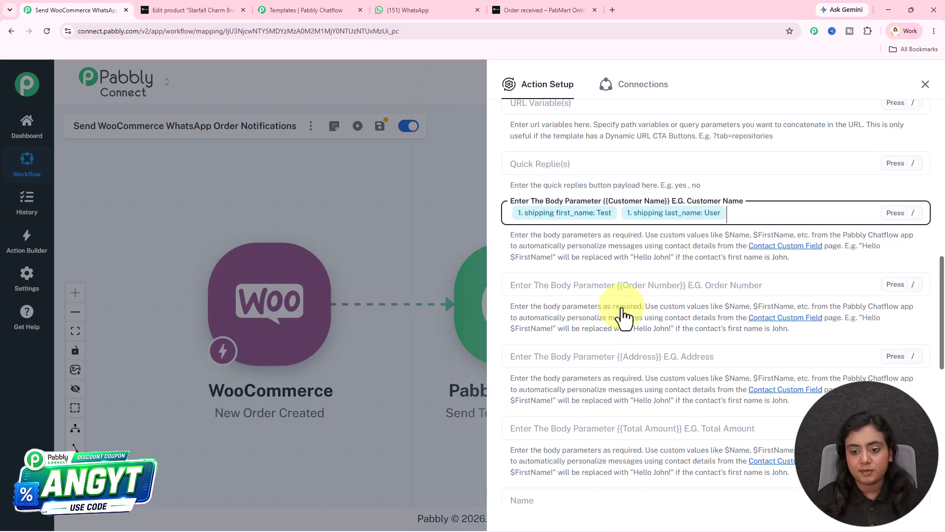
key("BackSpace")
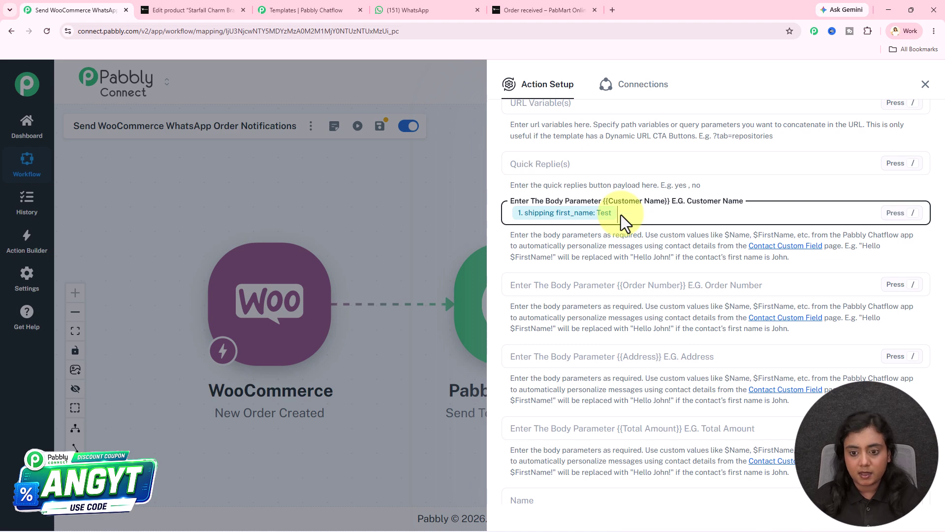
type("/name")
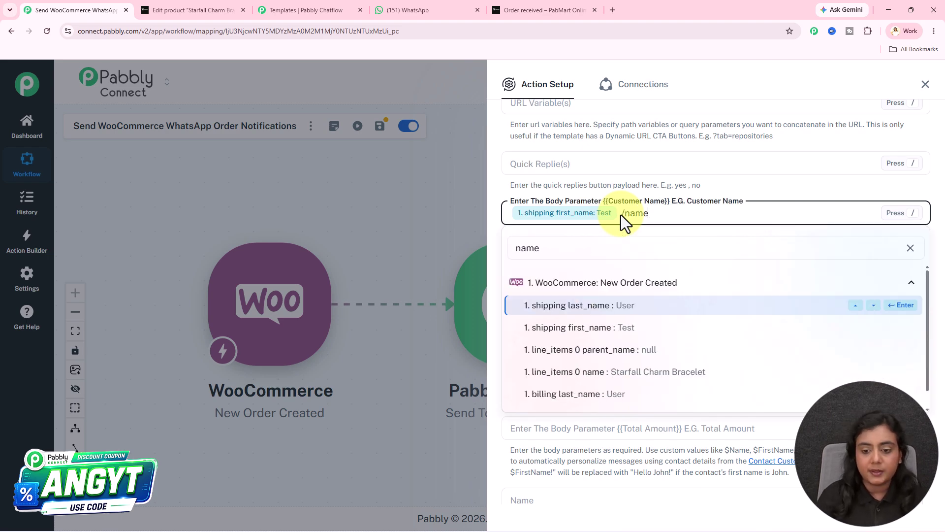
left_click(694, 308)
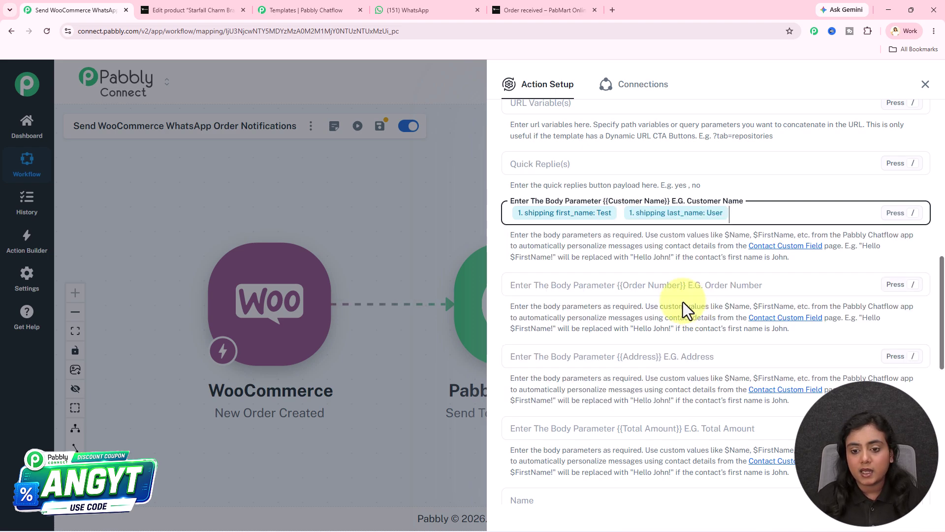
Step: Map Order Number to the WooCommerce order number 1188
left_click(592, 285)
type("/")
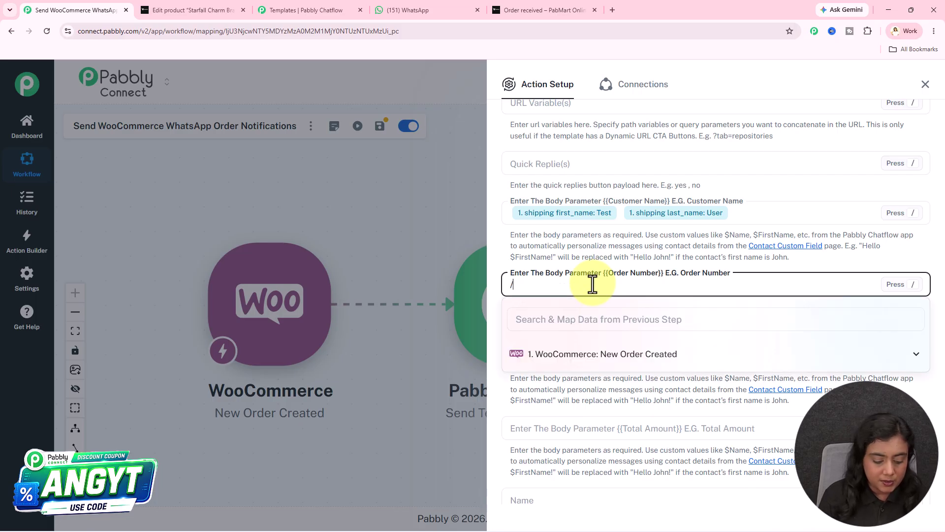
type("ii")
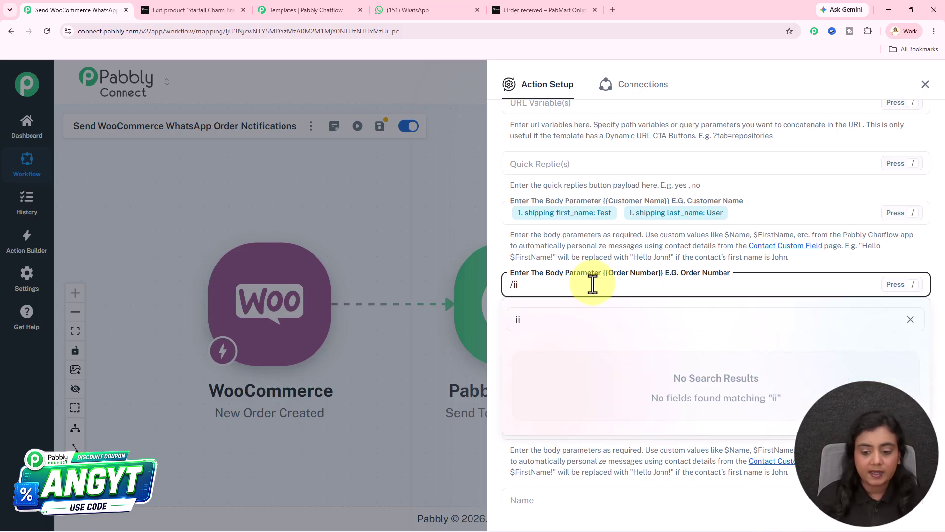
key("BackSpace")
key("BackSpace")
type("11")
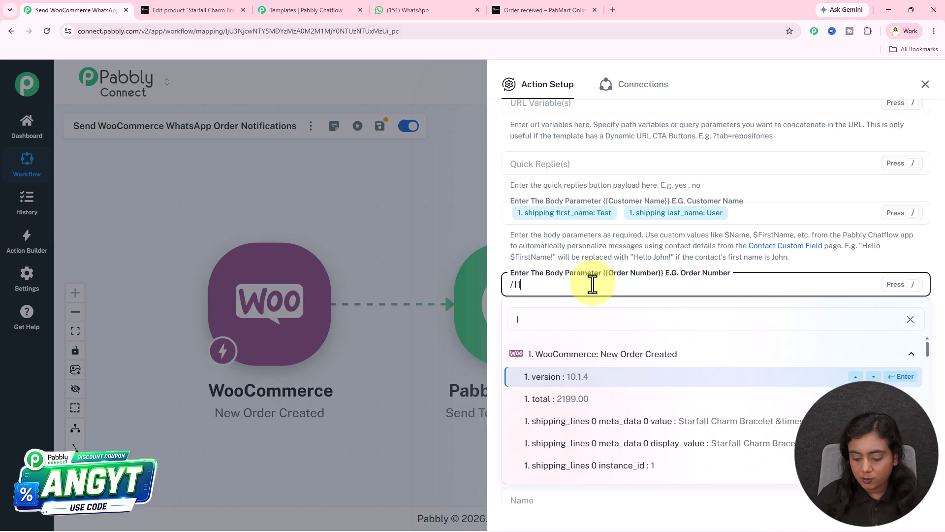
left_click(593, 421)
scroll(566, 330, "down", 2)
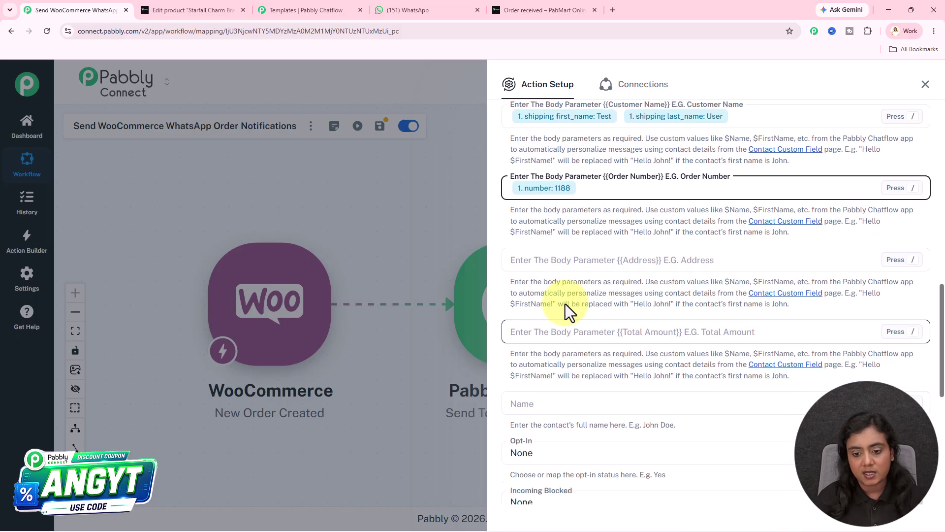
Step: Map Address to the shipping address_1 and shipping city, comma-separated
left_click(655, 257)
type("a")
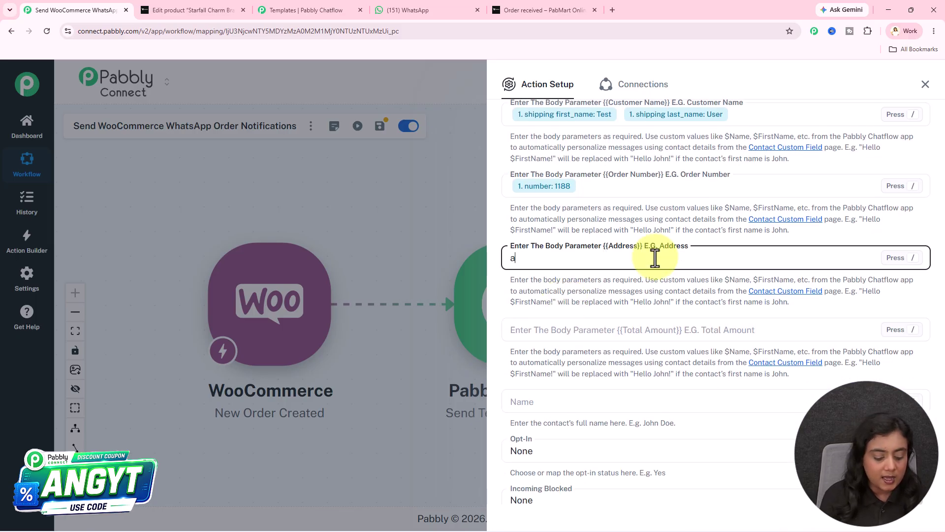
key("BackSpace")
key("BackSpace")
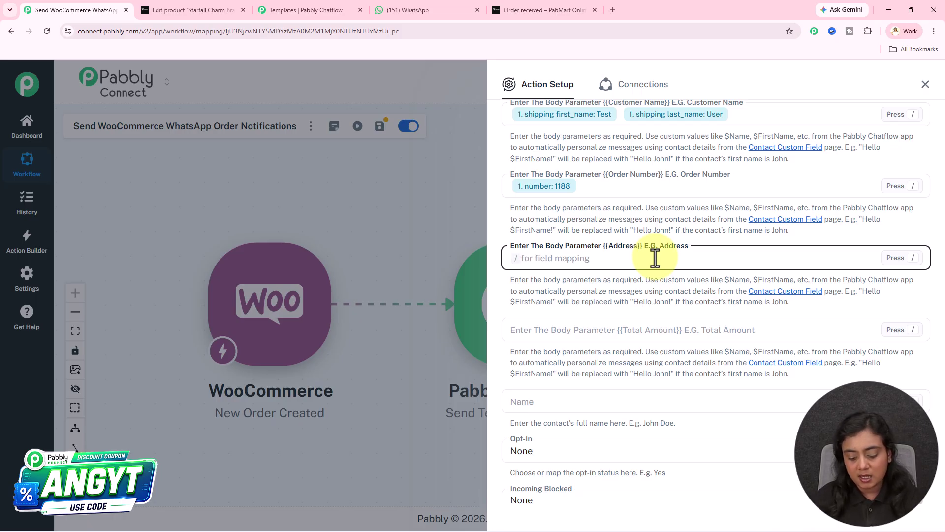
type("/add")
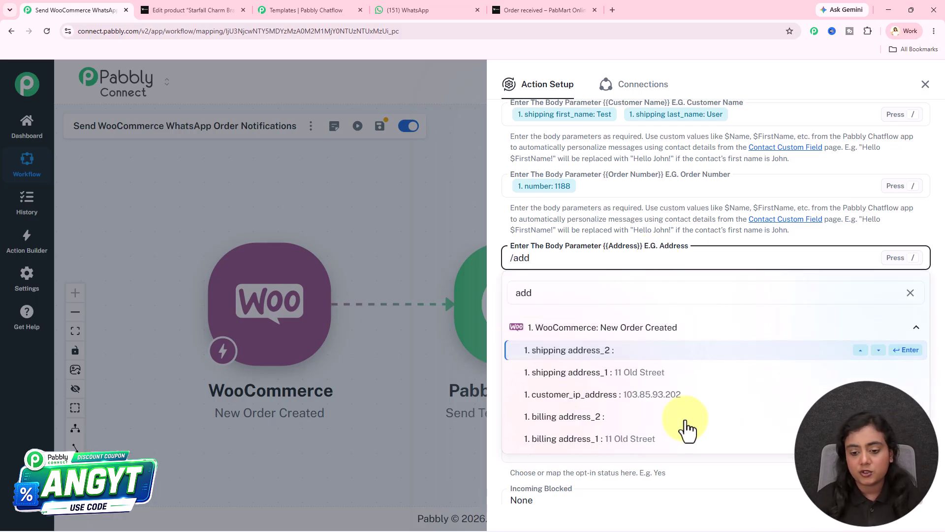
left_click(683, 379)
type(", ")
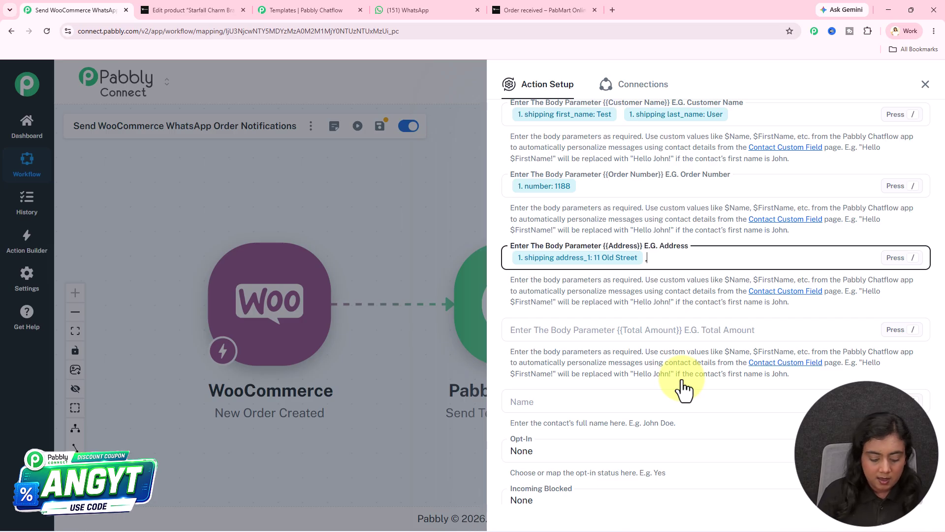
type("/city")
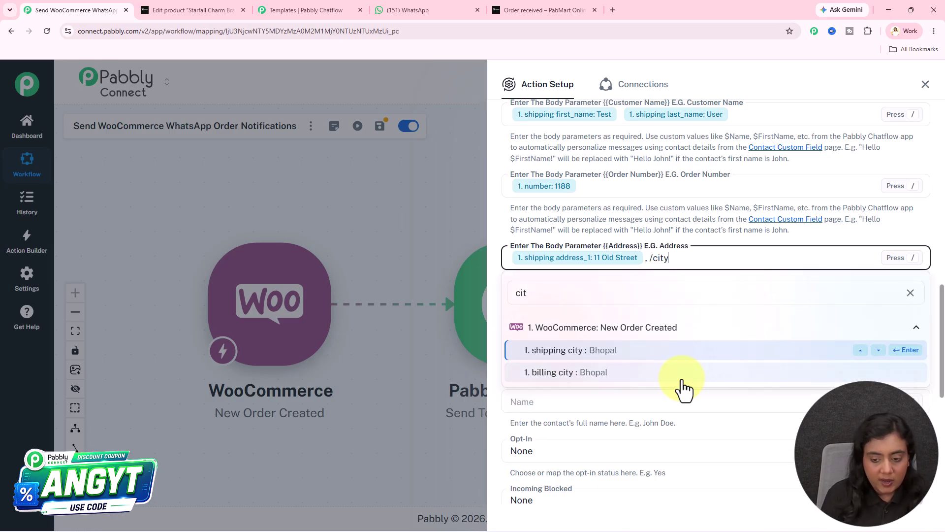
left_click(668, 359)
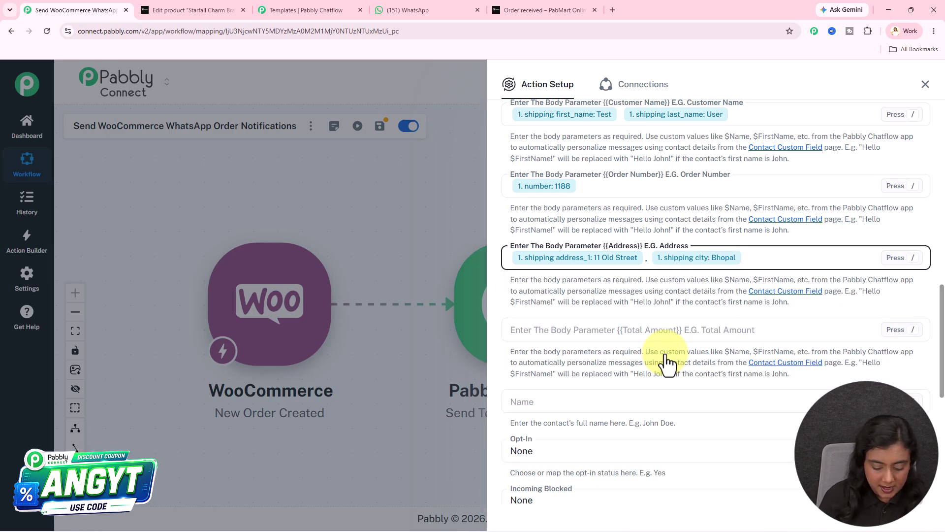
type("/")
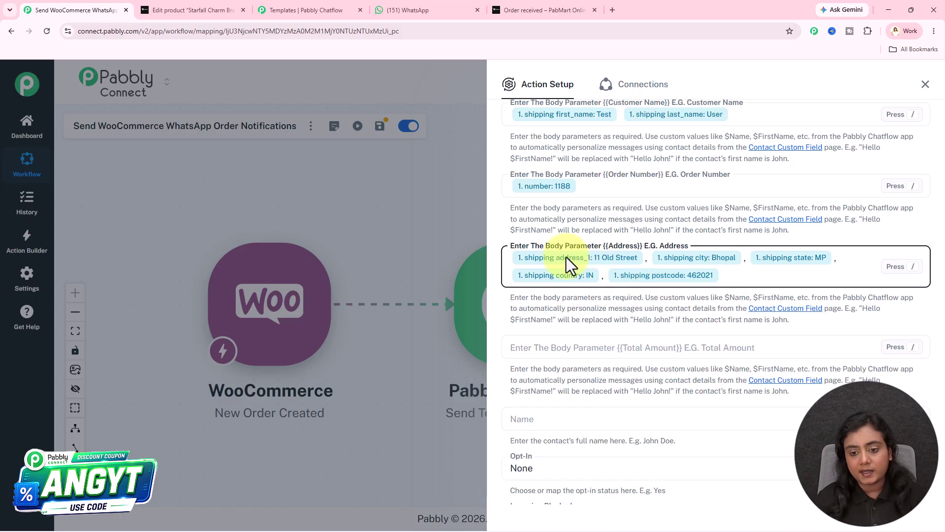
scroll(709, 276, "down", 2)
Step: Map Total Amount to the order total 2199.00 and Name to the shipping first and last name
left_click(671, 254)
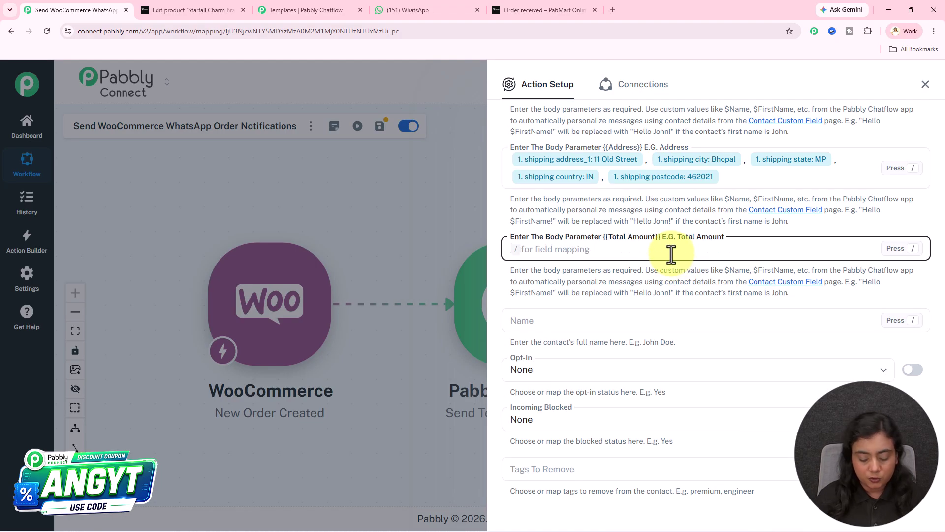
type("/to")
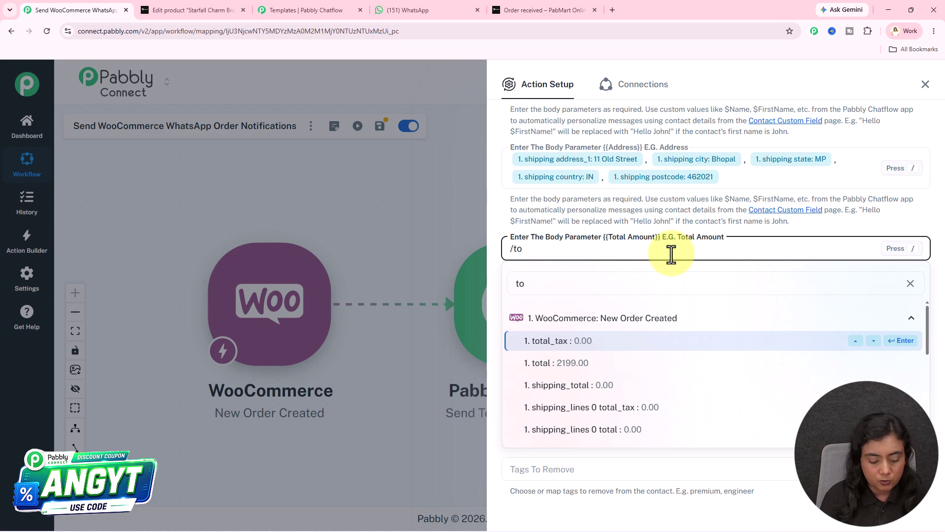
type("t")
left_click(645, 366)
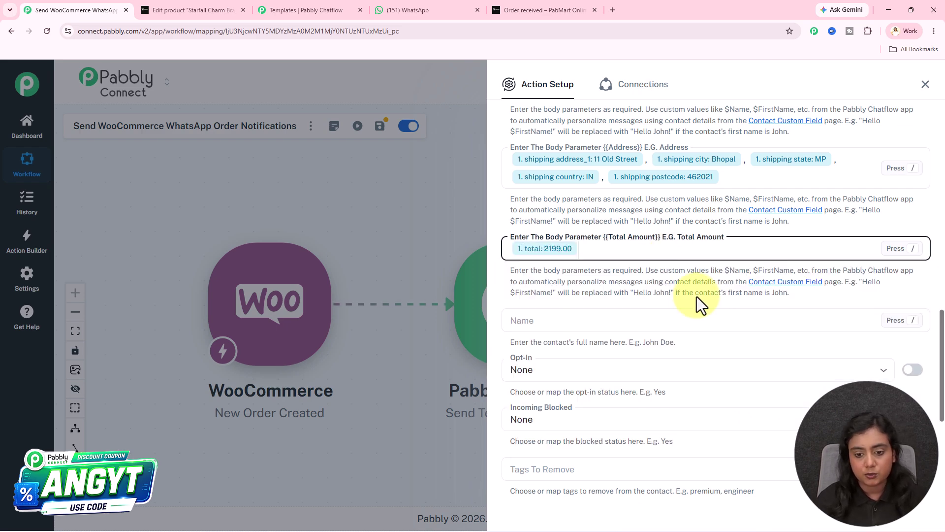
left_click(637, 320)
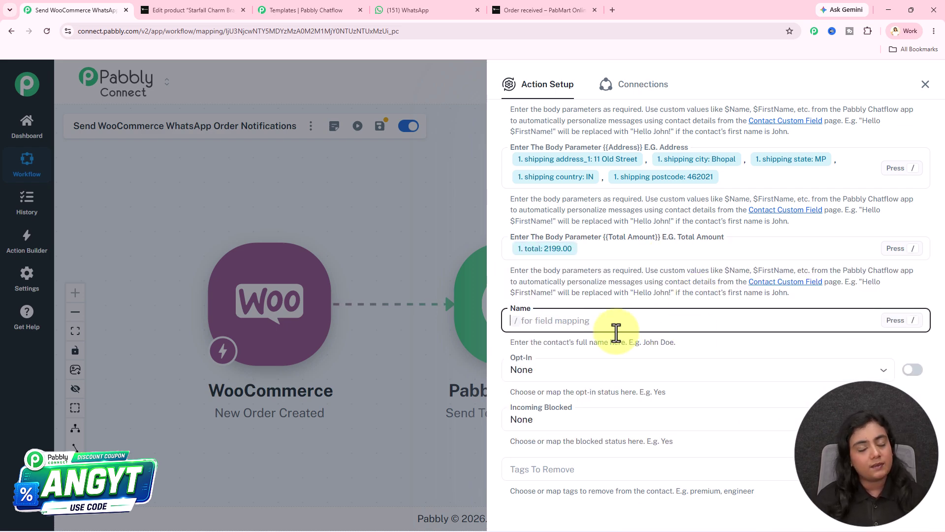
type("/name")
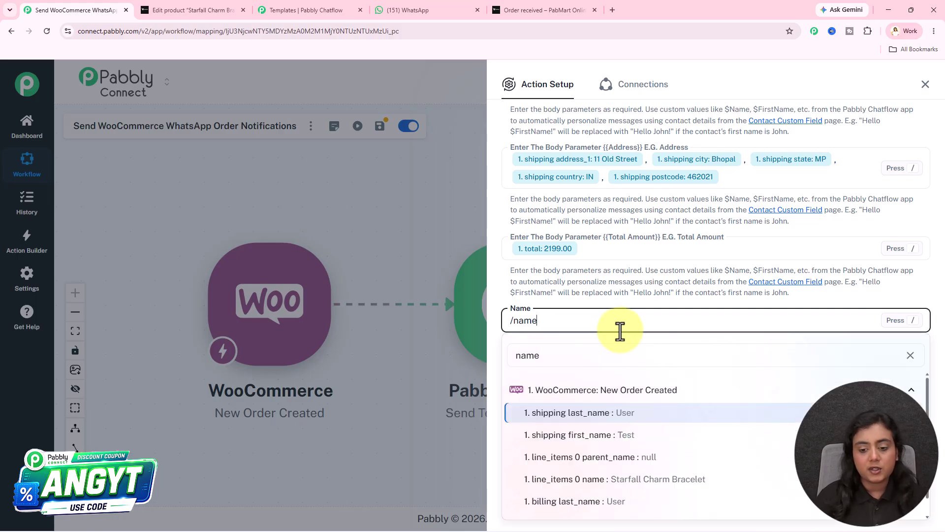
left_click(649, 437)
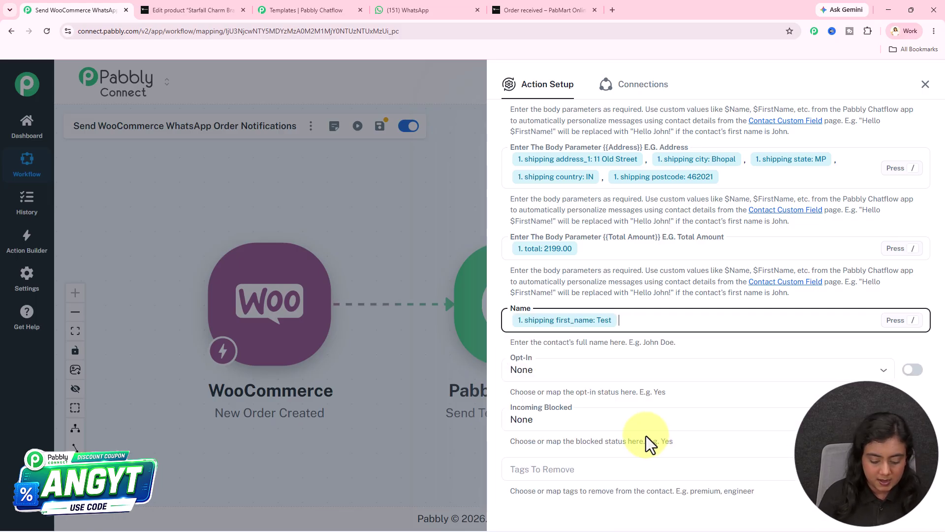
type("/anme")
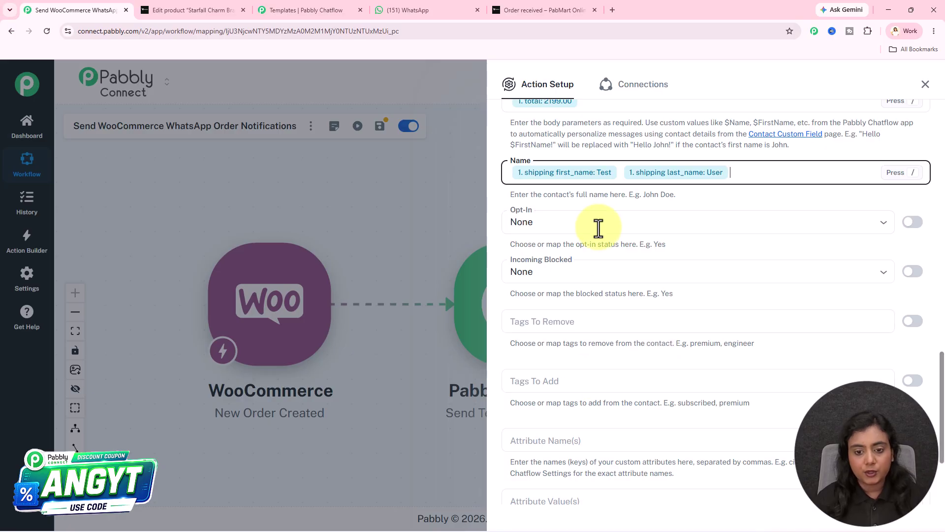
Step: Set Opt-In Status to Yes and Incoming Blocked Status to No
left_click(601, 223)
left_click(595, 274)
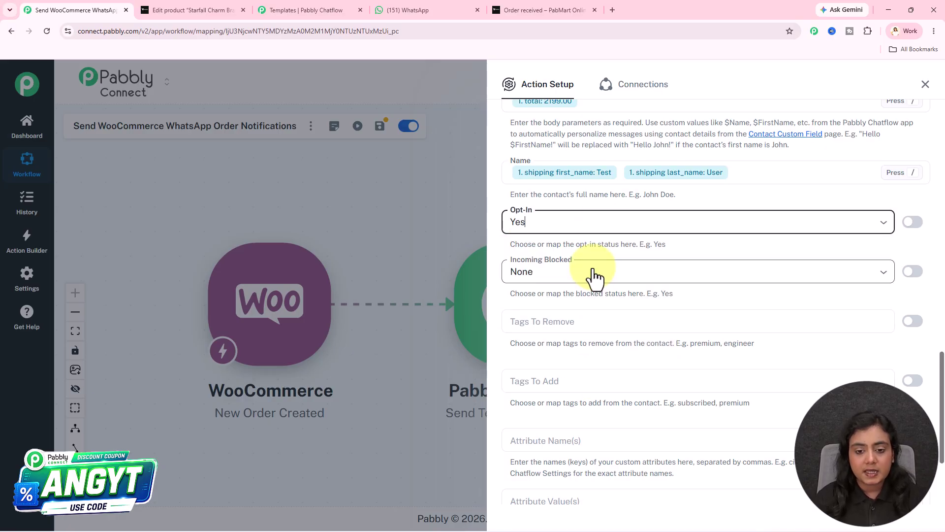
left_click(590, 274)
left_click(575, 341)
scroll(578, 337, "down", 3)
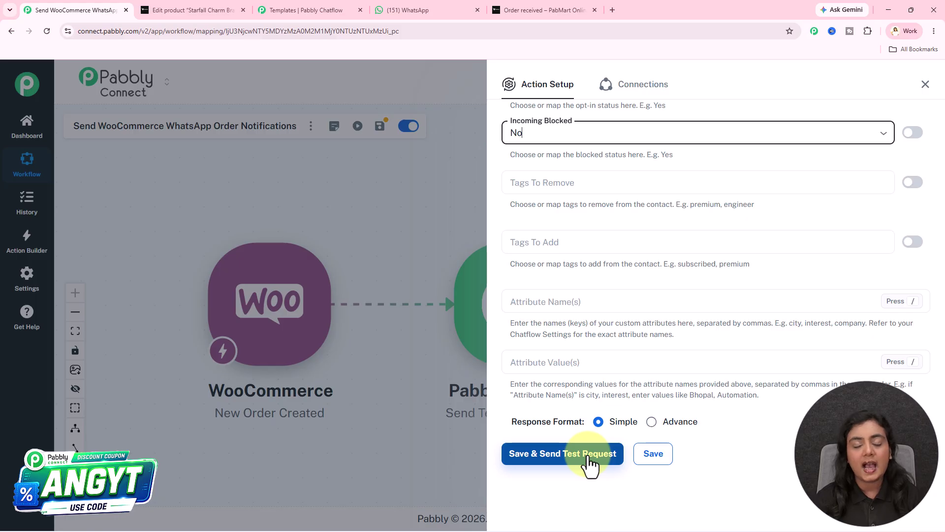
Step: Replace the mapped shipping phone in Recipient Mobile Number with a fixed WhatsApp number
scroll(650, 419, "up", 20)
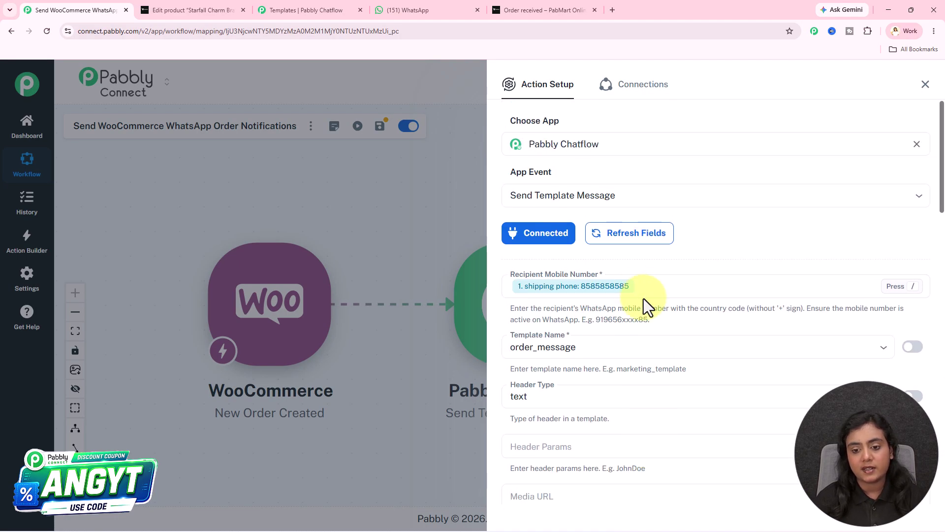
left_click(621, 293)
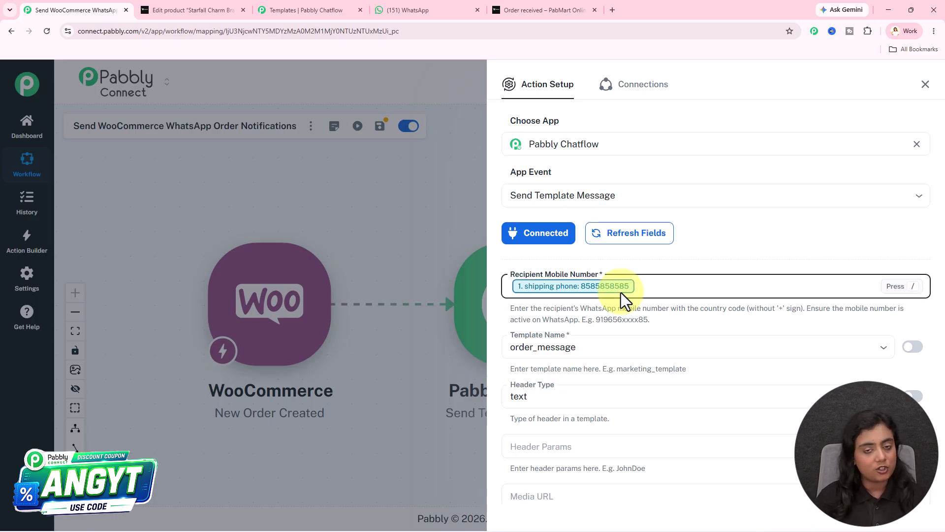
key("BackSpace")
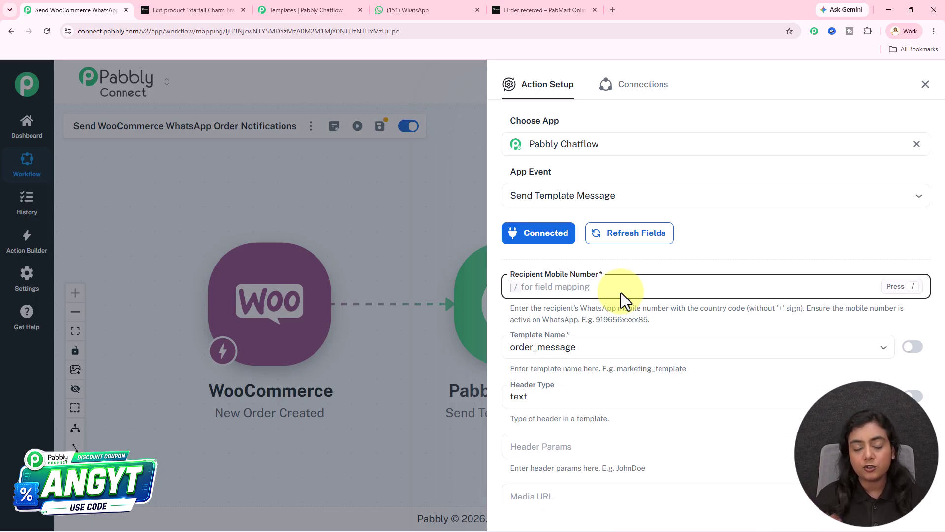
type("91823")
Step: Save the action and send a test request, which returns success
scroll(618, 336, "down", 10)
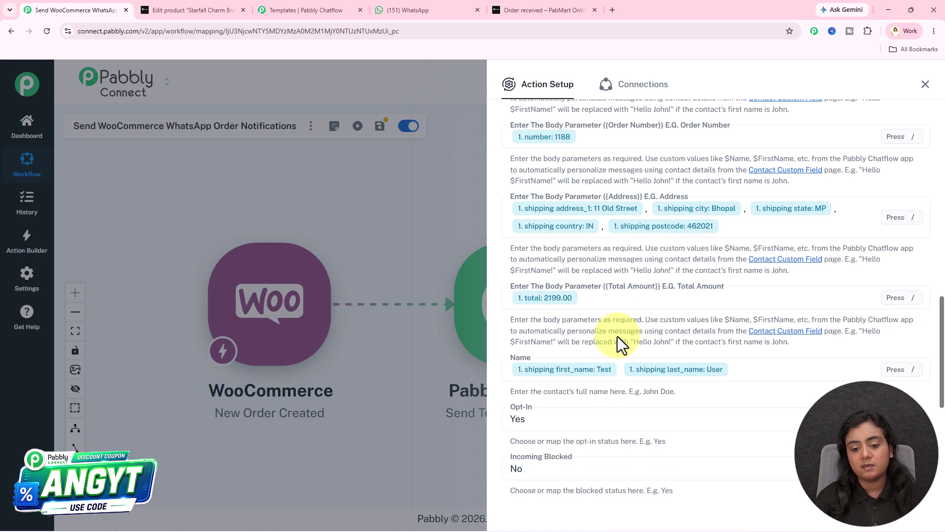
scroll(617, 336, "down", 2)
left_click(602, 449)
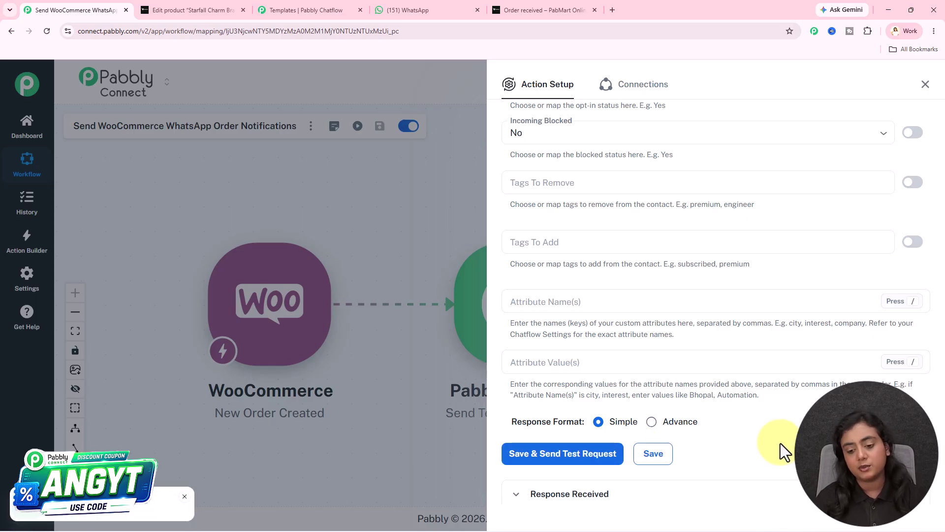
scroll(602, 270, "down", 5)
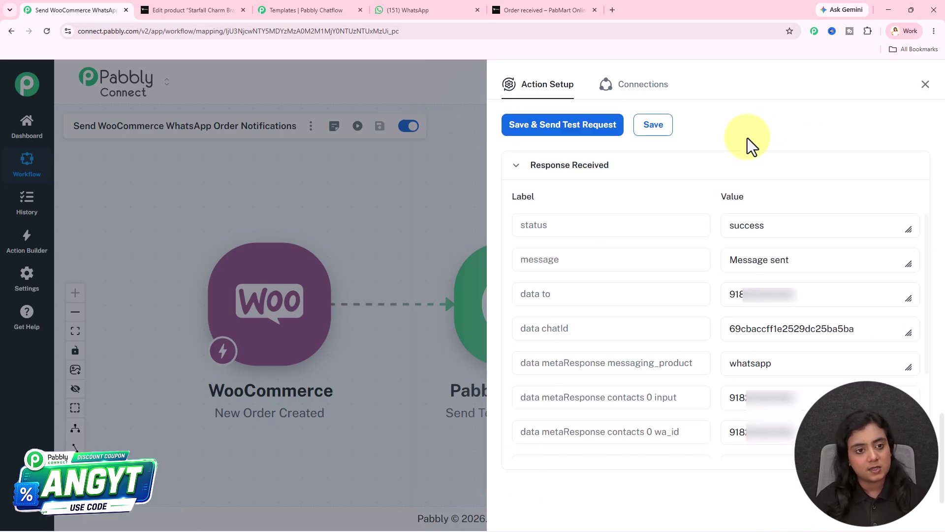
left_click(418, 2)
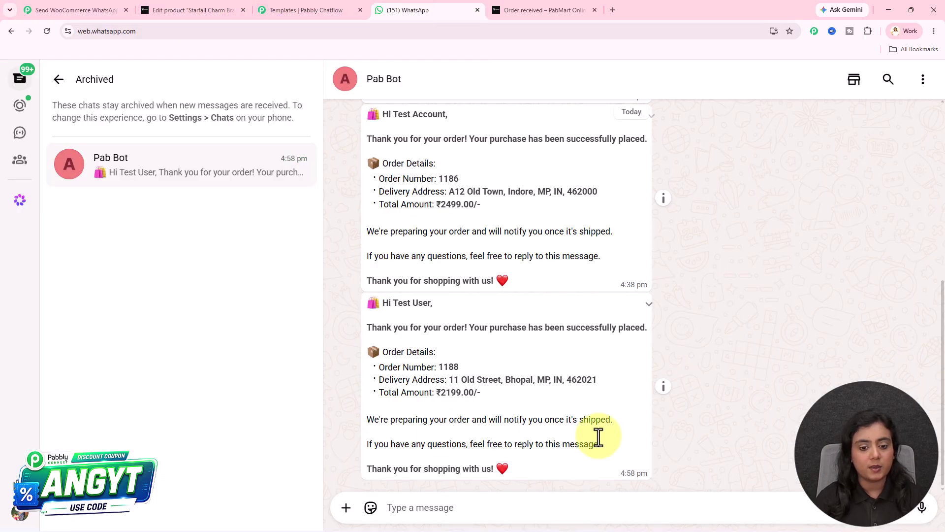
Step: Verify the WhatsApp message shows the greeting, order 1188, Bhopal address and ₹2199.00 total
left_click_drag(381, 301, 439, 304)
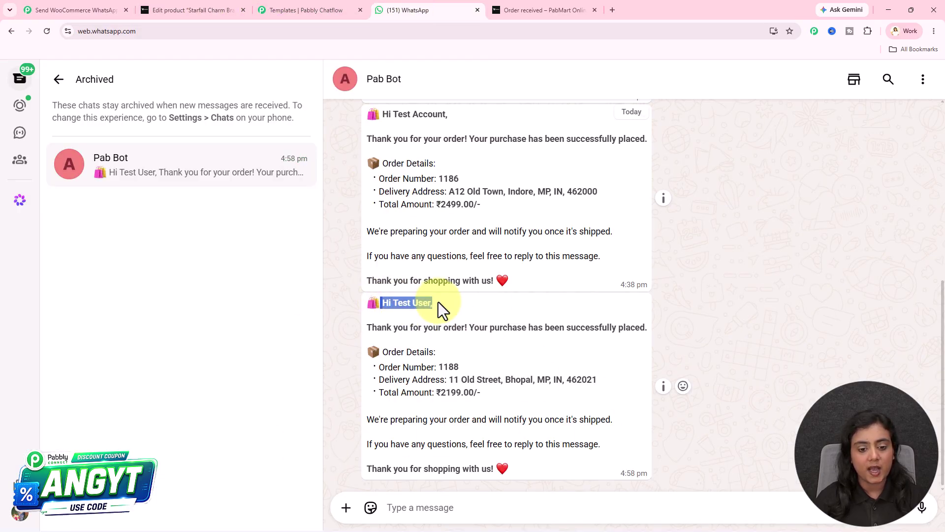
left_click_drag(373, 327, 499, 327)
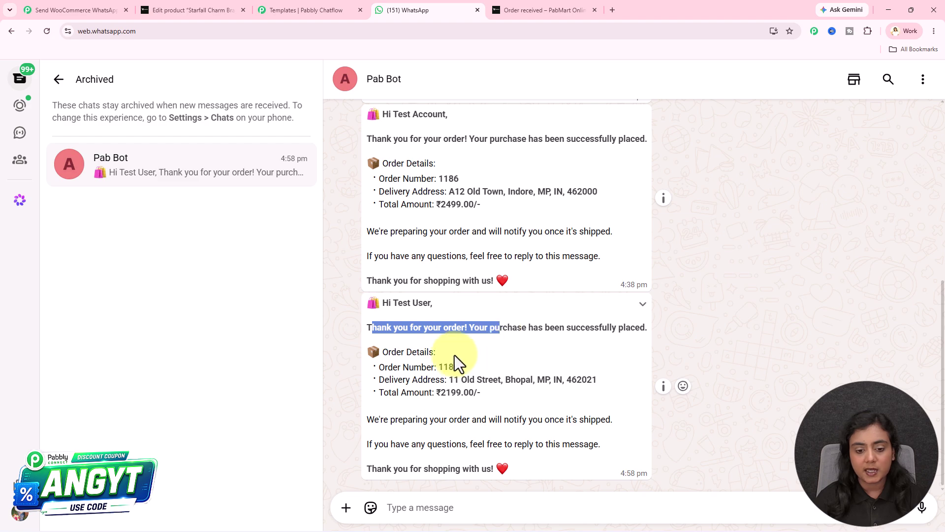
left_click_drag(443, 367, 600, 380)
left_click_drag(436, 393, 498, 395)
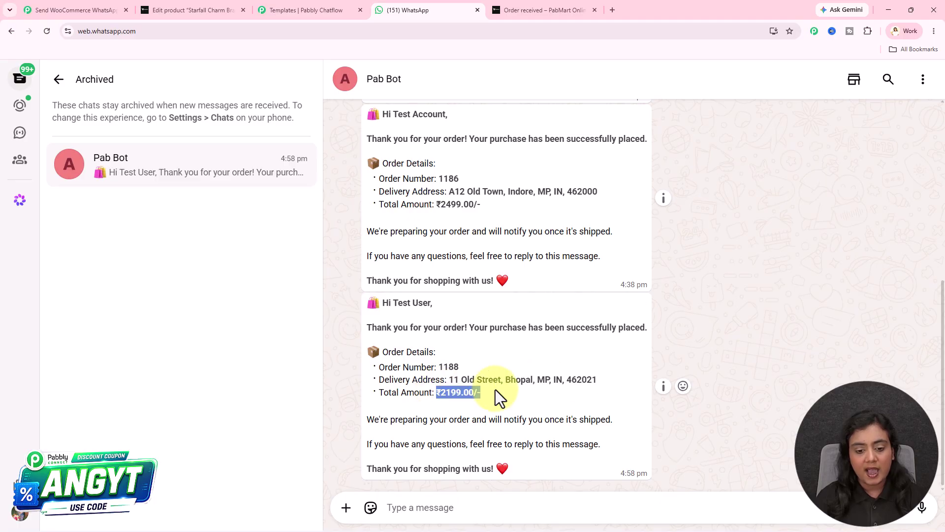
left_click(512, 397)
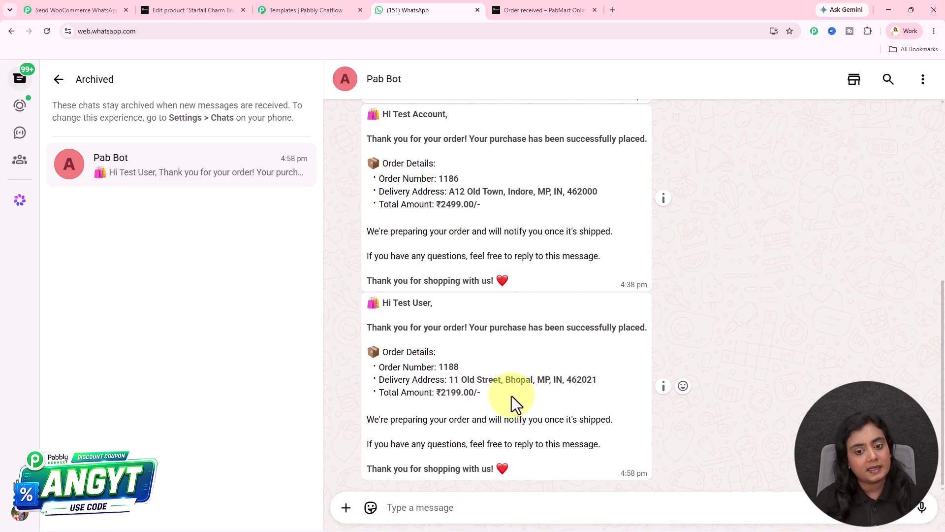
left_click_drag(383, 302, 557, 469)
left_click(557, 418)
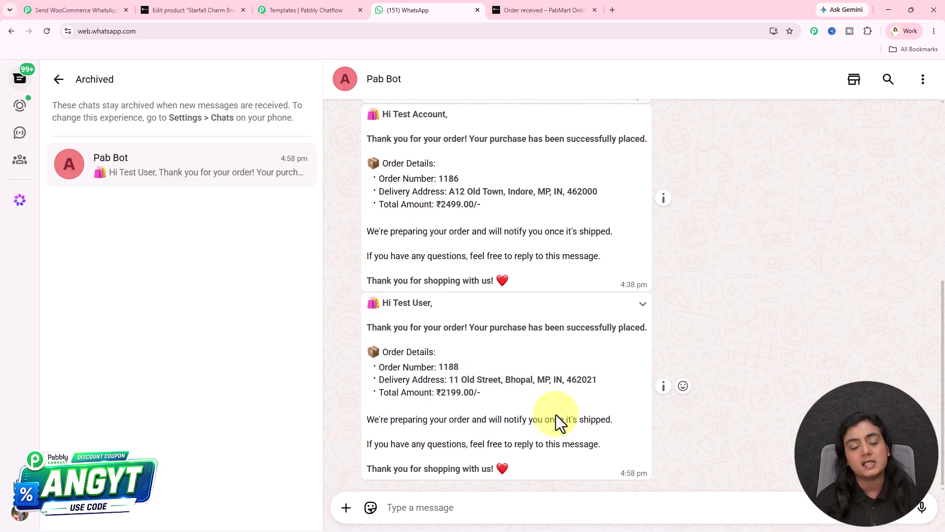
left_click(95, 10)
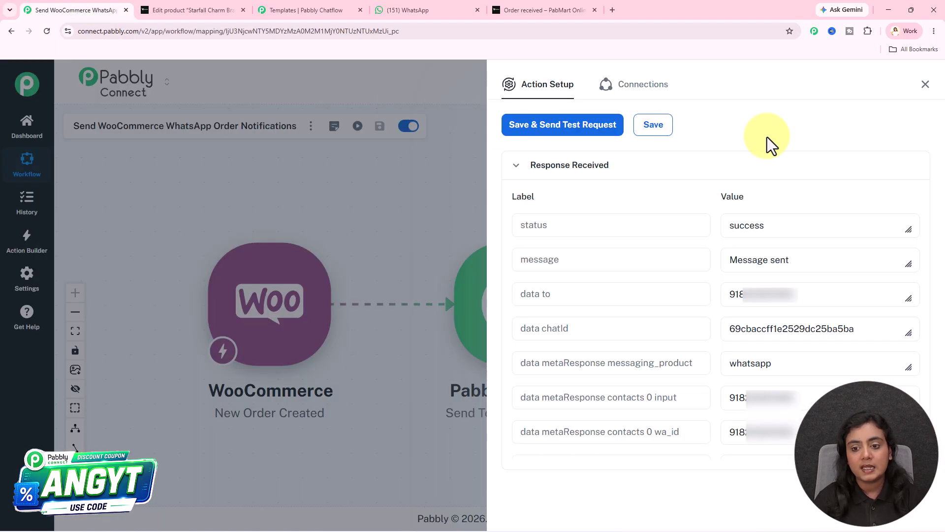
Step: Close the Action Setup panel and centre the WooCommerce and Chatflow steps on the canvas
left_click(925, 85)
left_click_drag(476, 190, 561, 186)
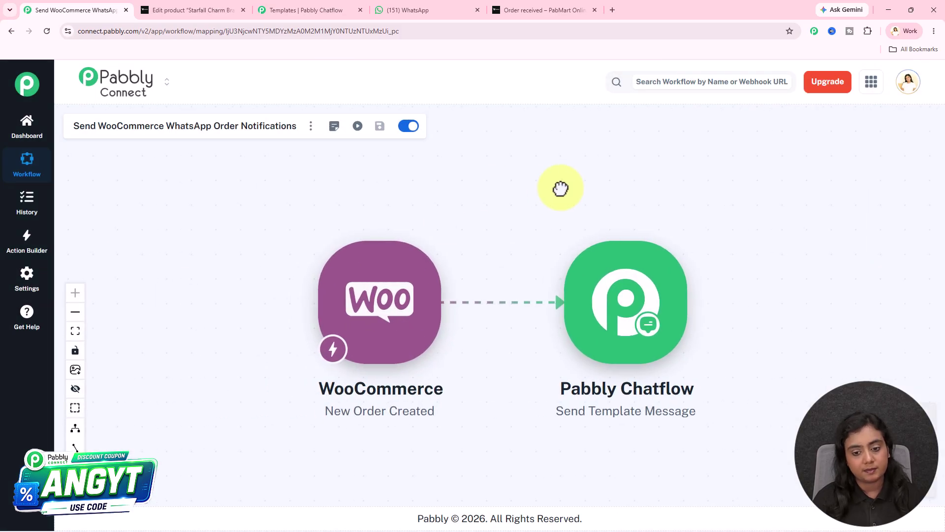